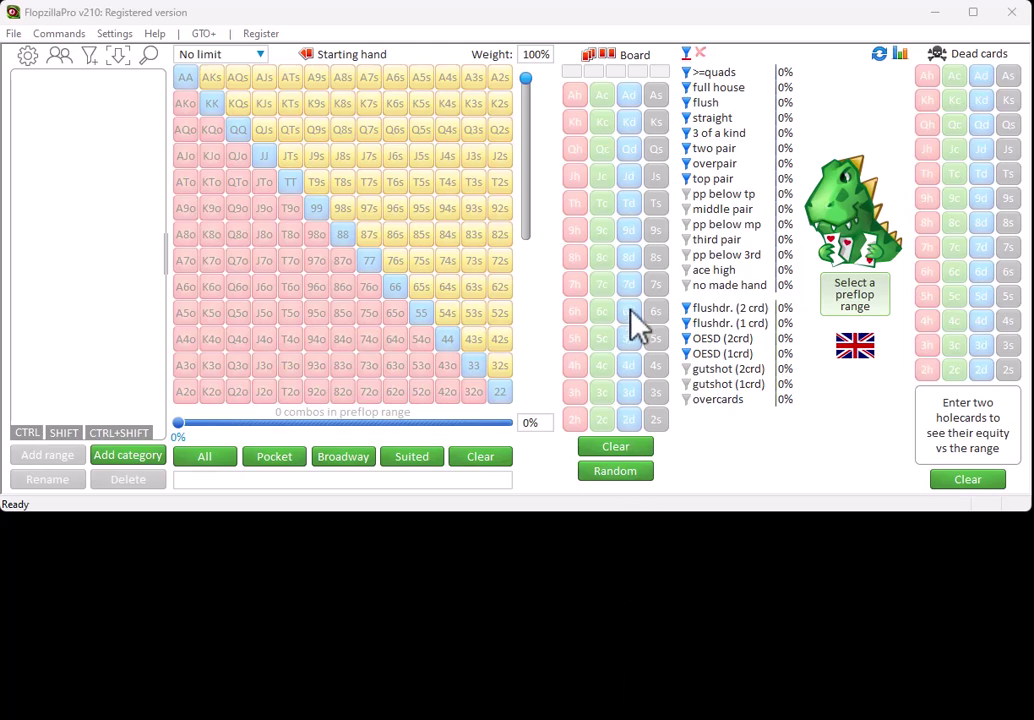
Put T♦, 9♦ and 6♥ on the flop and set the preflop range to 62.2%.
left_click(628, 203)
left_click(628, 230)
left_click(575, 311)
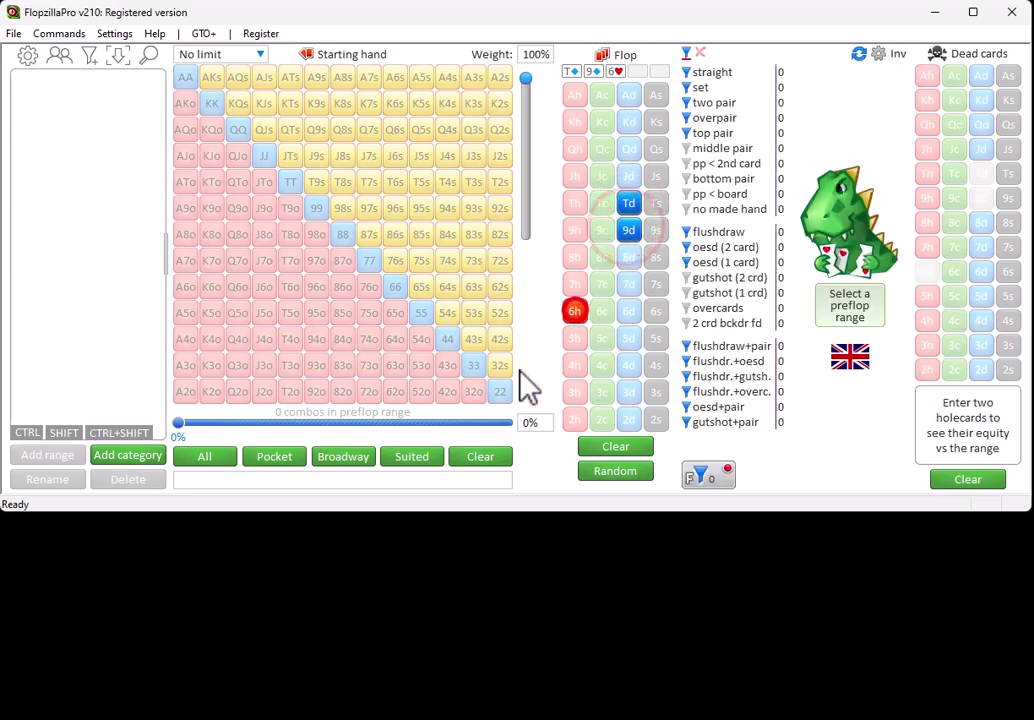
left_click(386, 423)
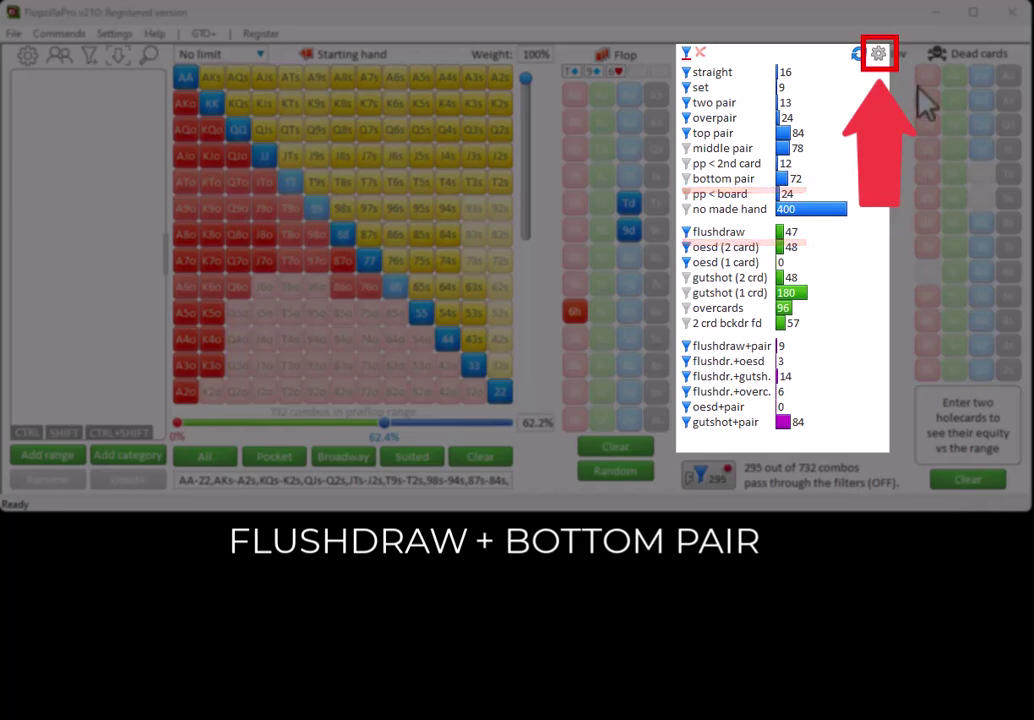
Combine flushdraw AND bottom pair into a stat saved as 'flushdraw+bottom pair' and accept it.
left_click(878, 53)
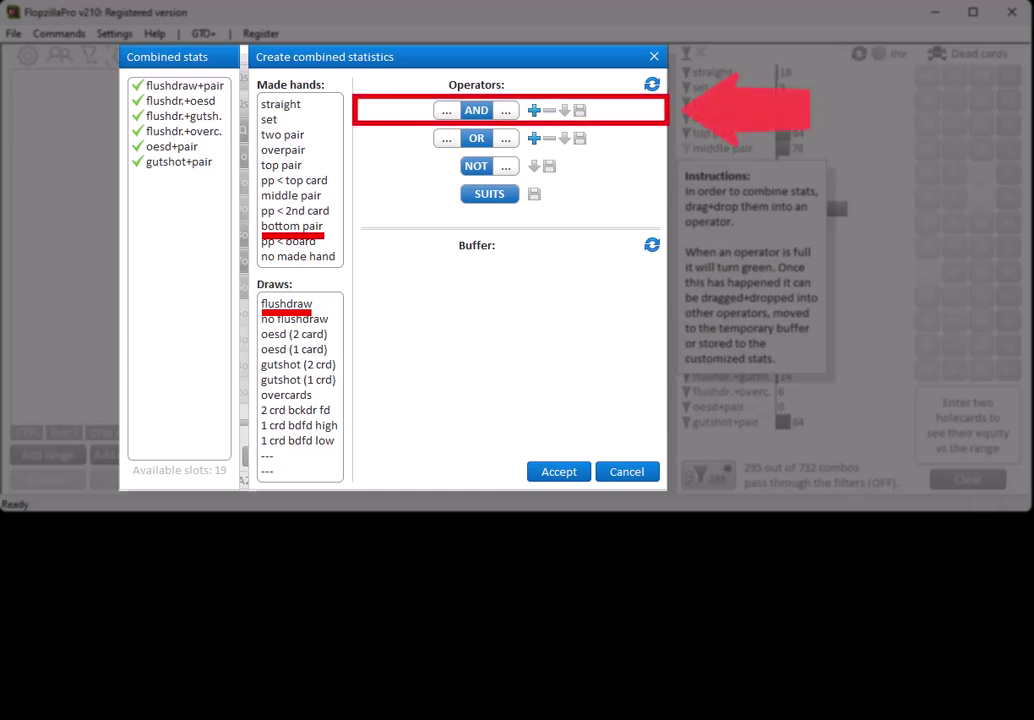
left_click_drag(275, 306, 462, 125)
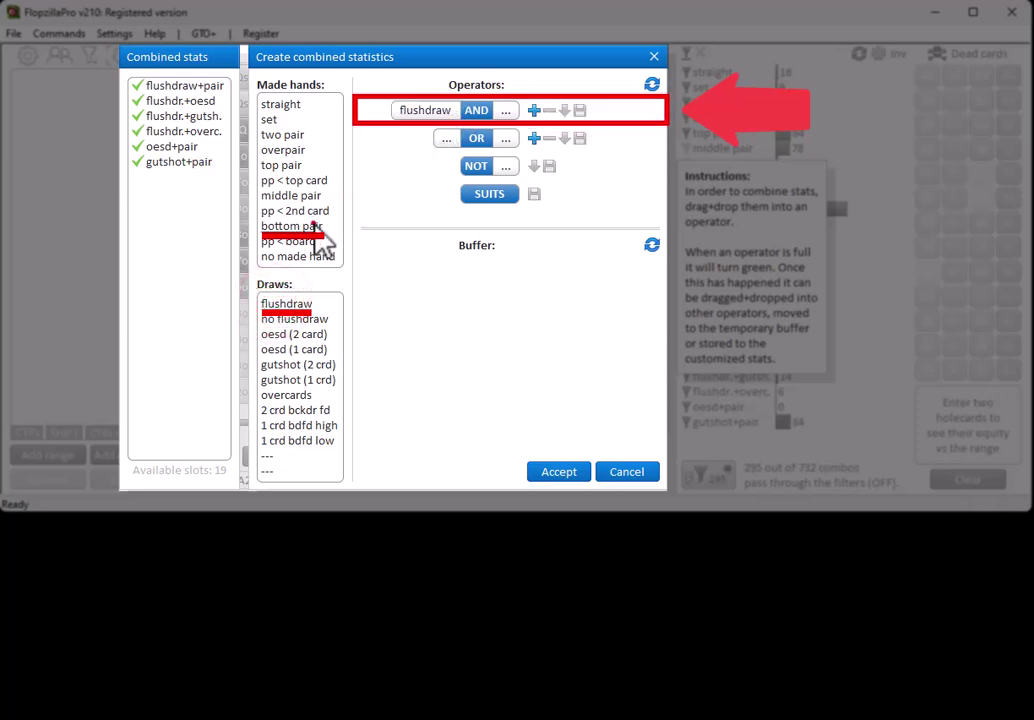
left_click_drag(316, 226, 510, 114)
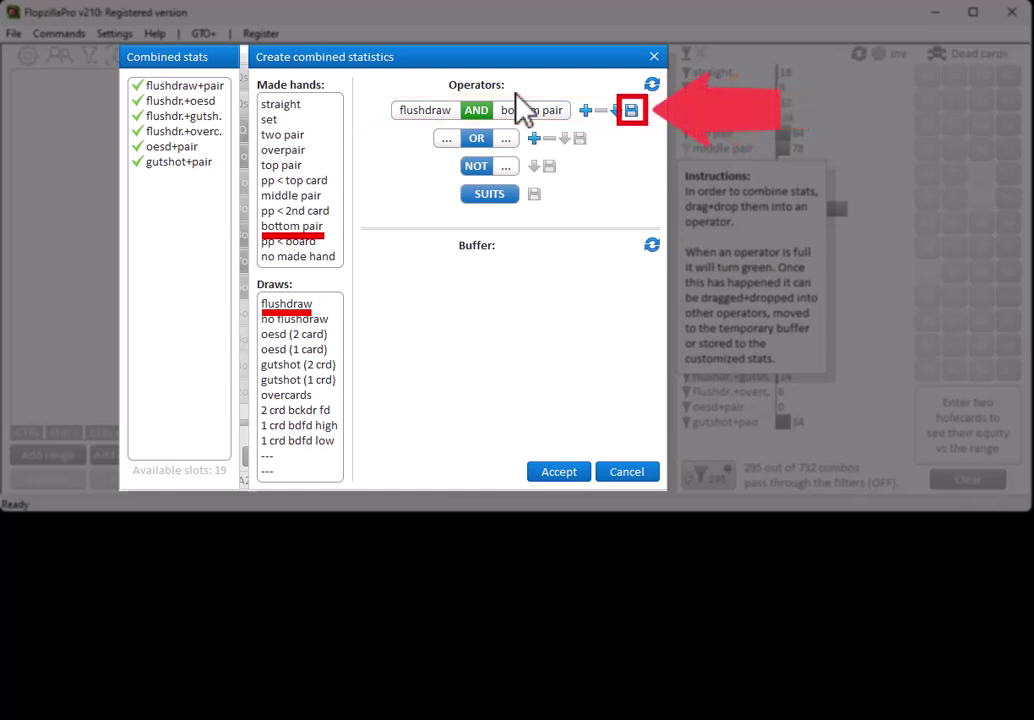
left_click(631, 111)
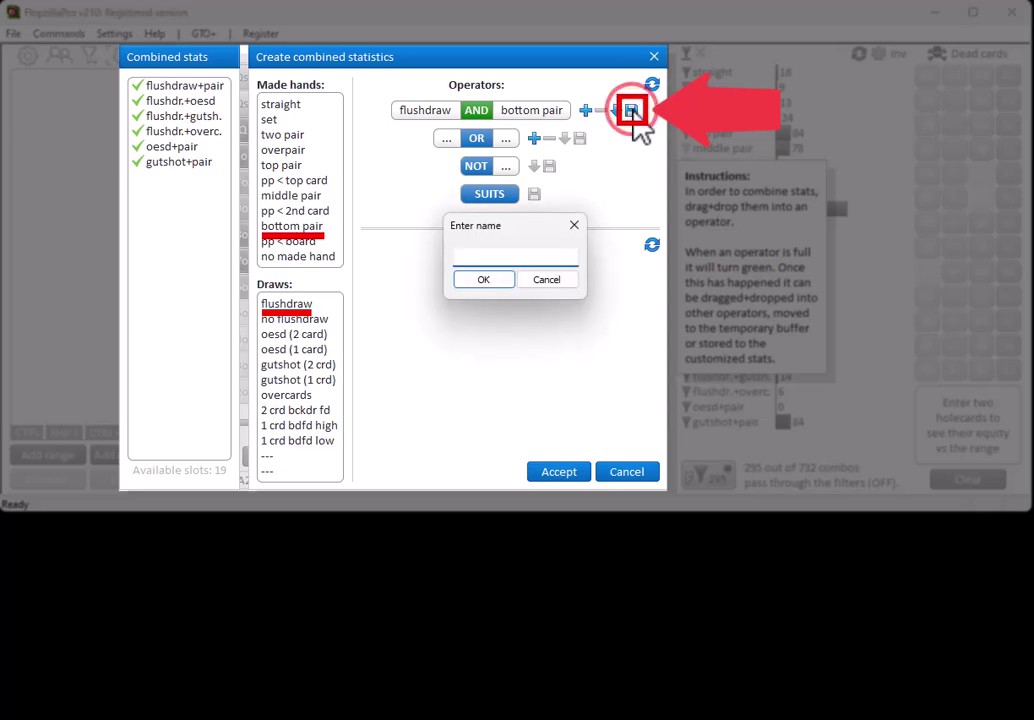
type("flushdraw+bottom pair")
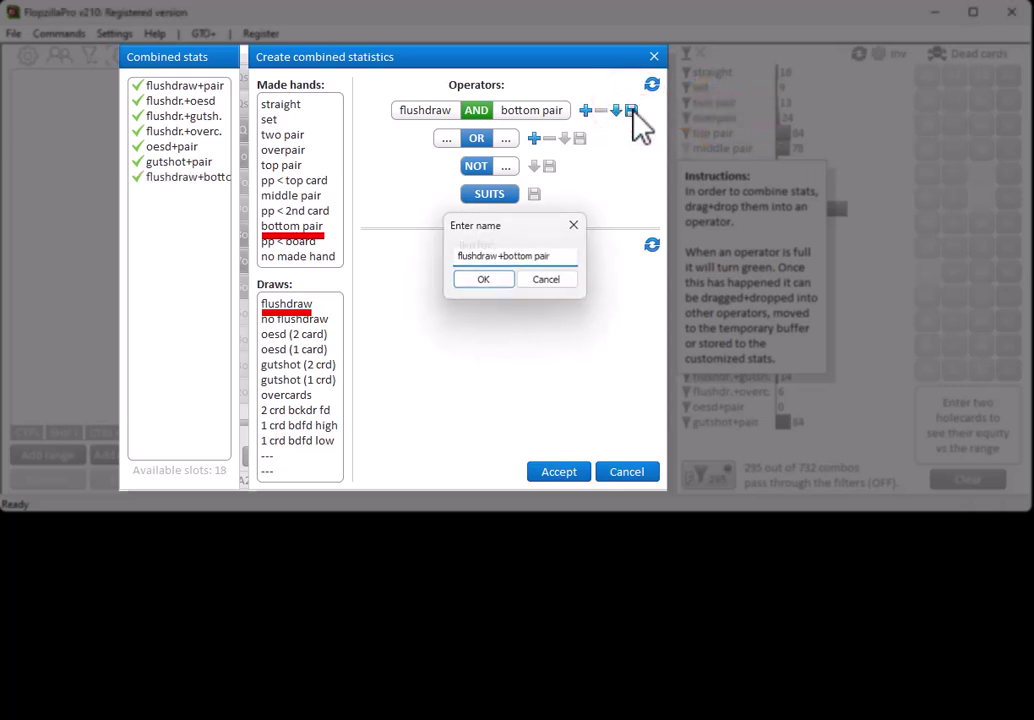
key("Return")
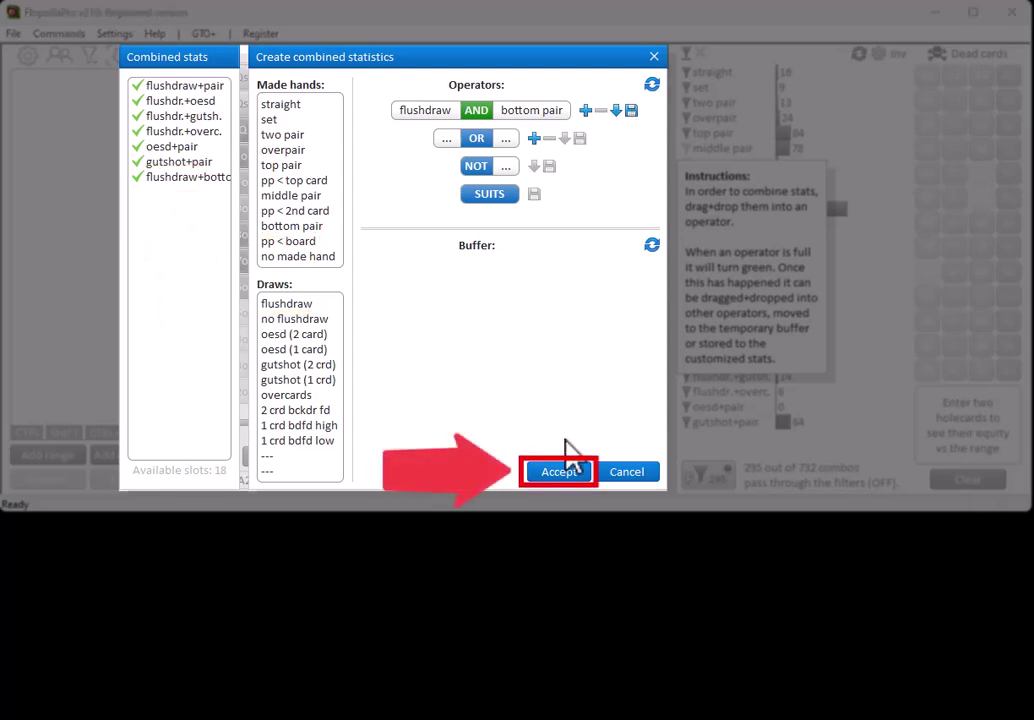
left_click(566, 471)
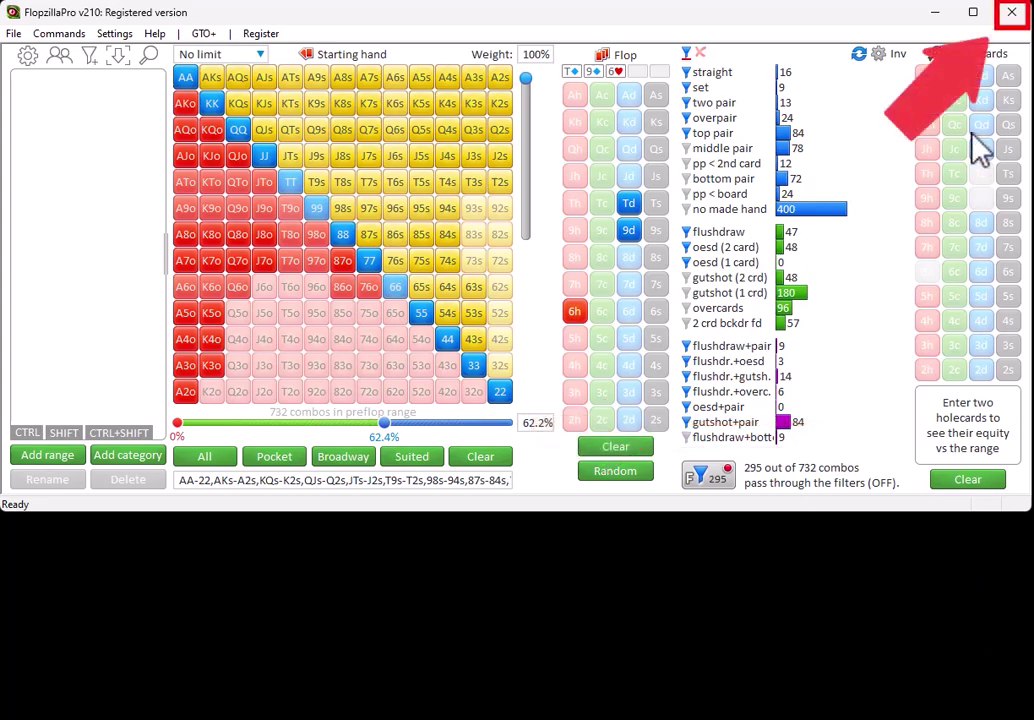
Restart FlopzillaPro and reload the T♦9♦6♥ flop with a 78.7% preflop range.
left_click(1012, 12)
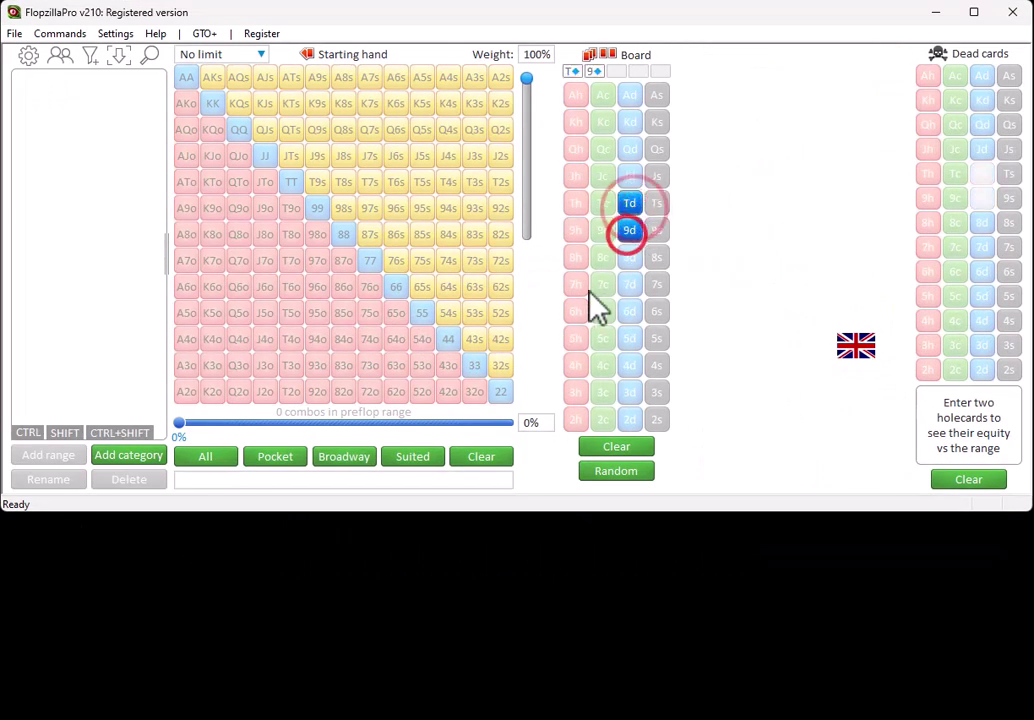
left_click(575, 311)
left_click(438, 423)
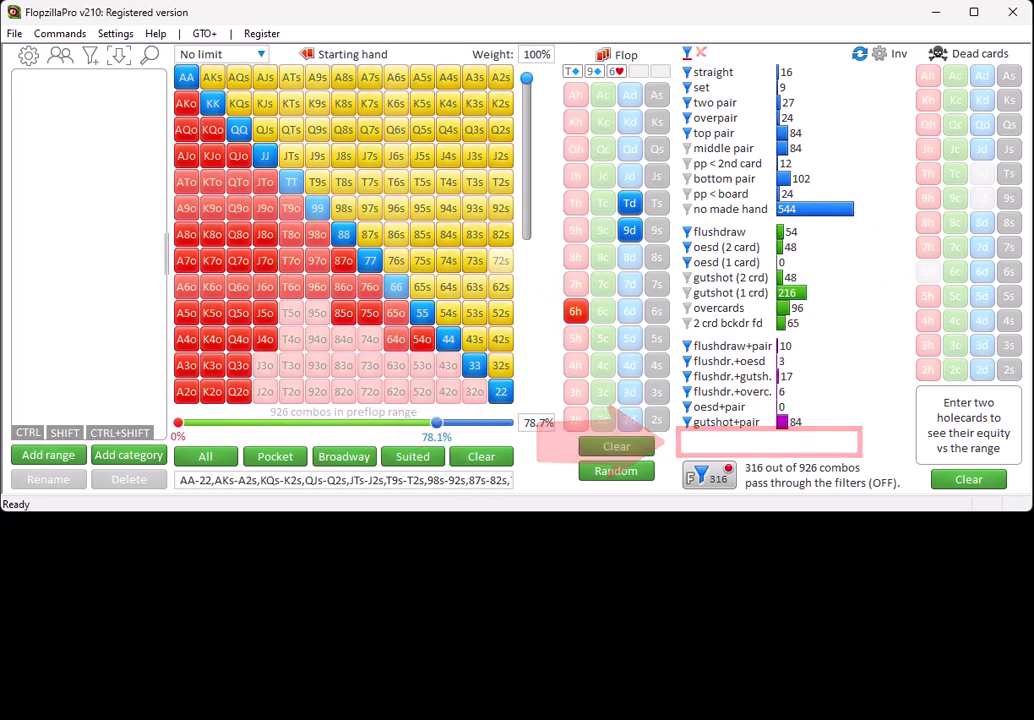
Rebuild the flushdraw AND bottom pair combination, save it as flushdraw+bottom pair, and accept.
left_click(880, 53)
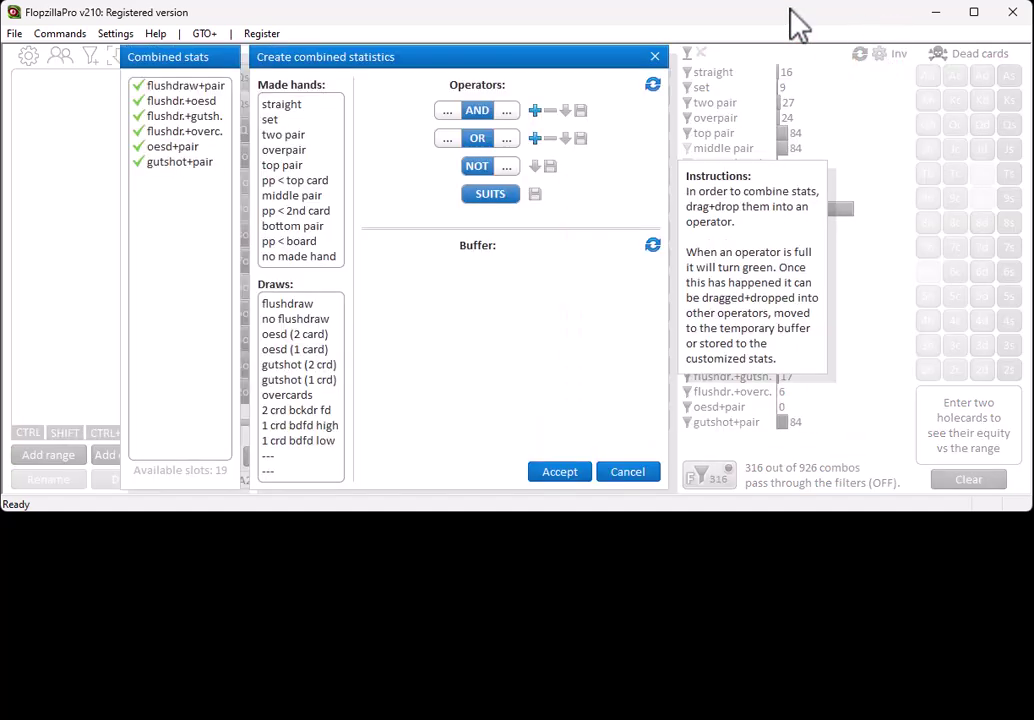
left_click_drag(268, 306, 443, 112)
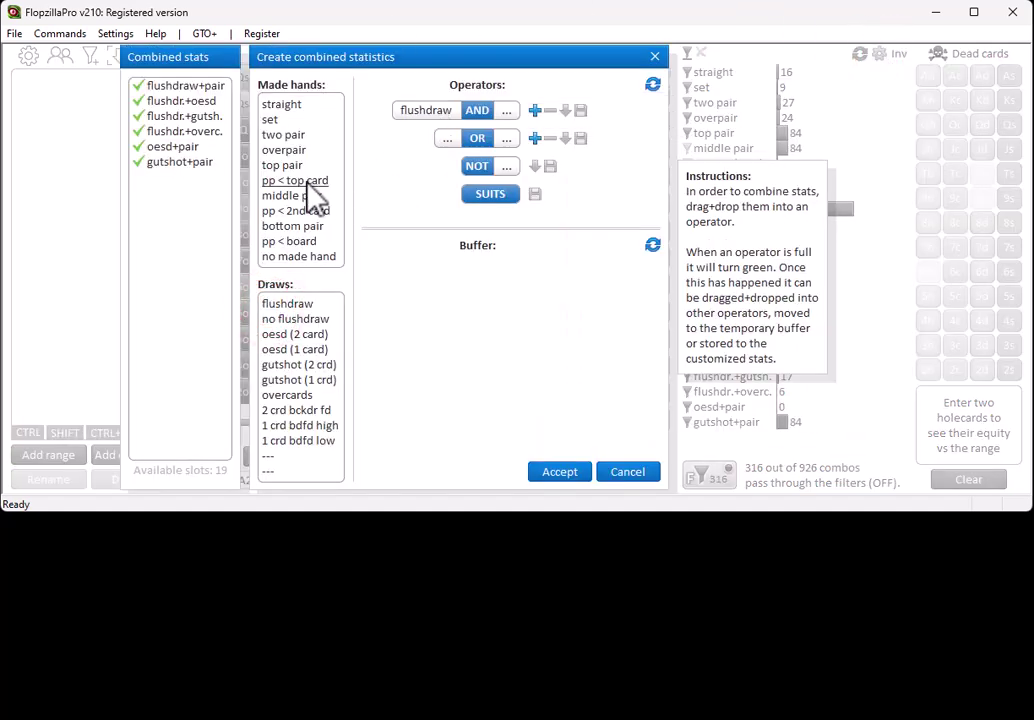
left_click_drag(286, 226, 505, 116)
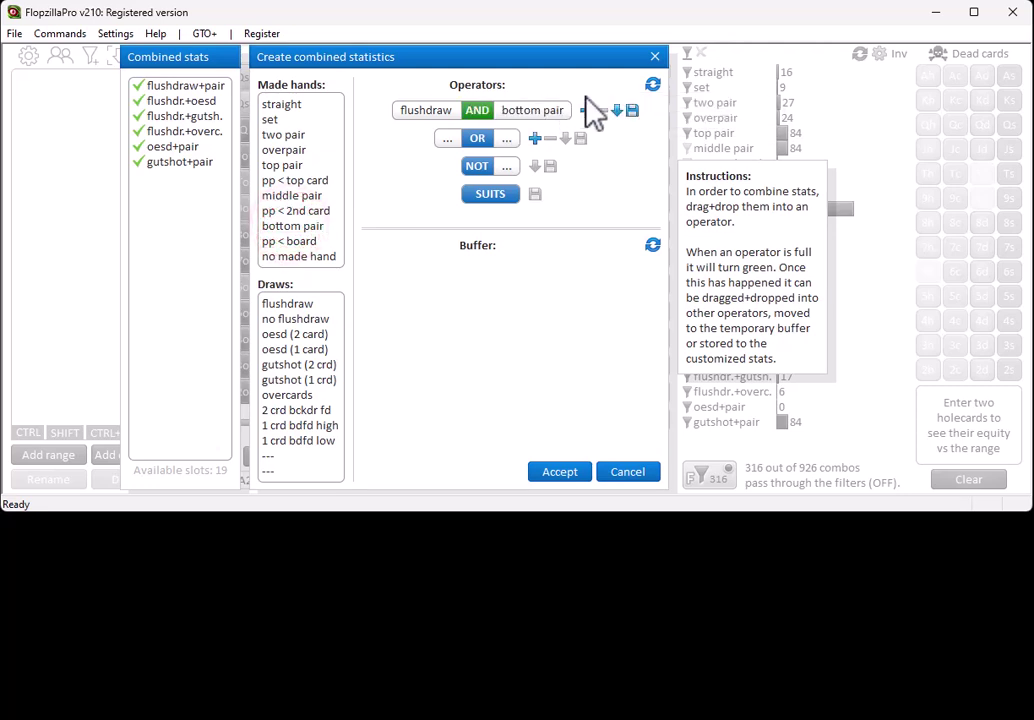
left_click(632, 110)
type("flushdraw+bottom pair")
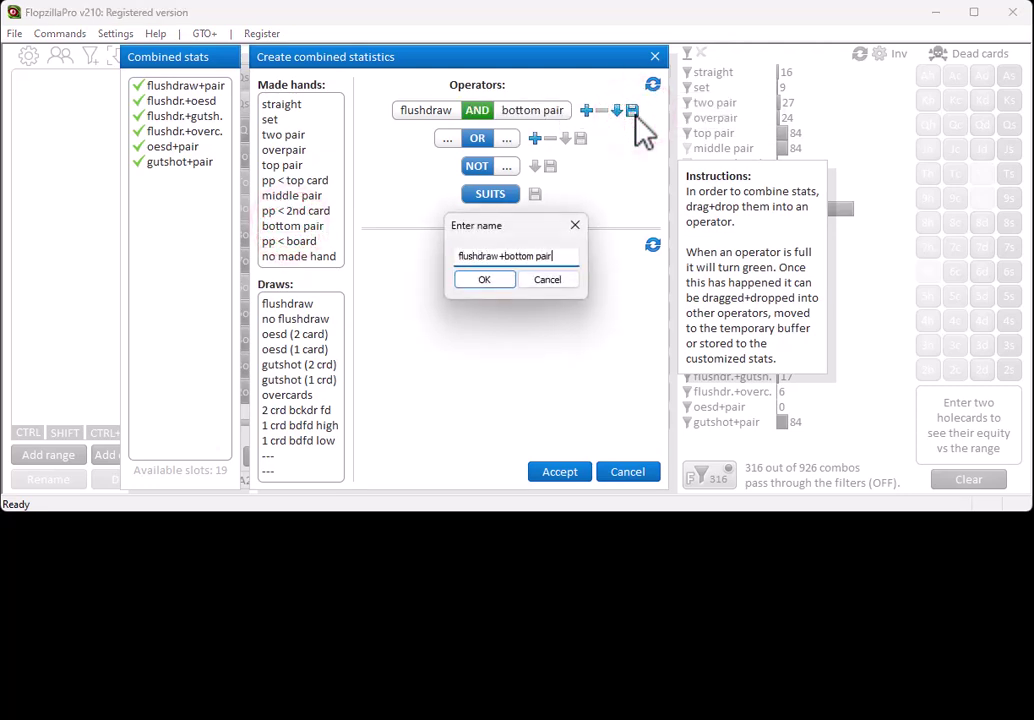
key("Return")
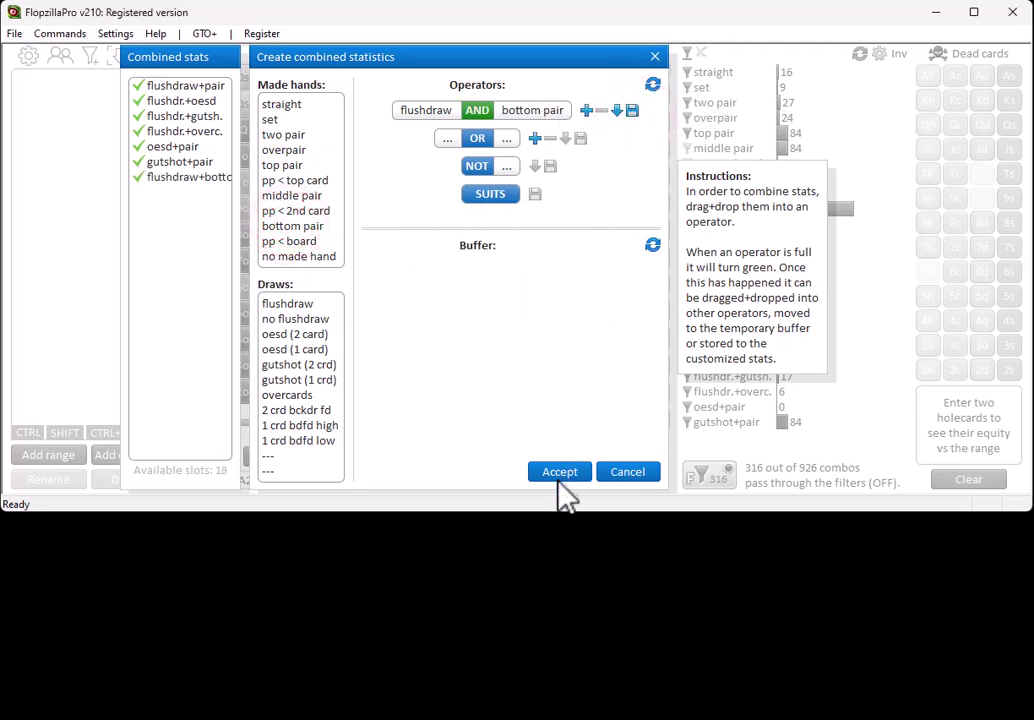
left_click(560, 472)
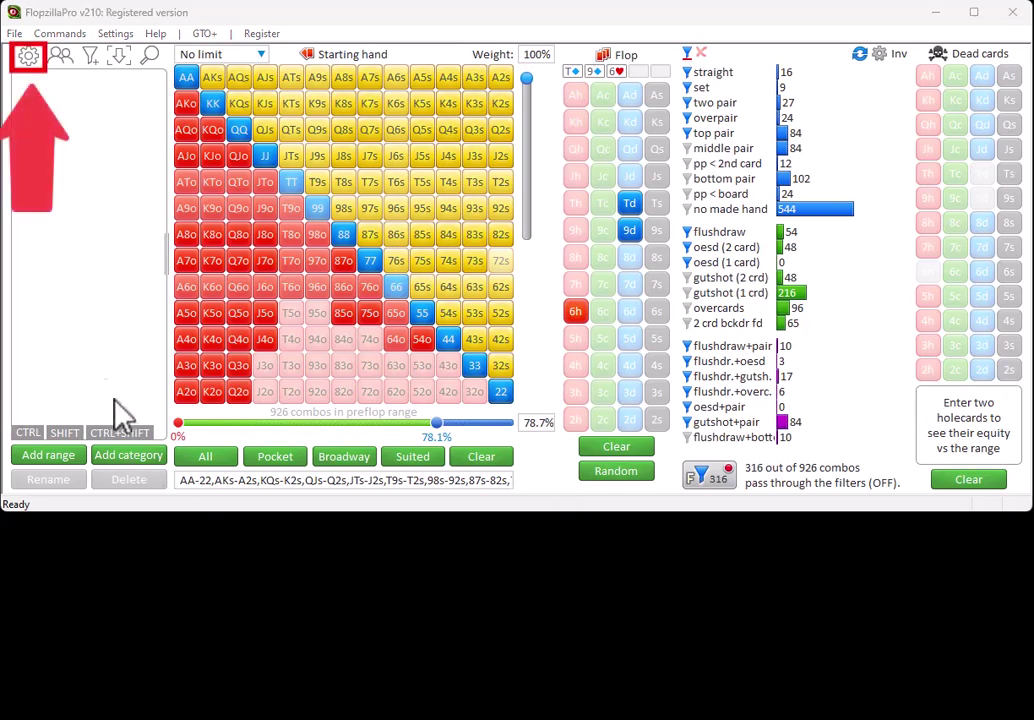
Store only the currently visible filters as the startup default and dismiss the confirmation.
left_click(28, 57)
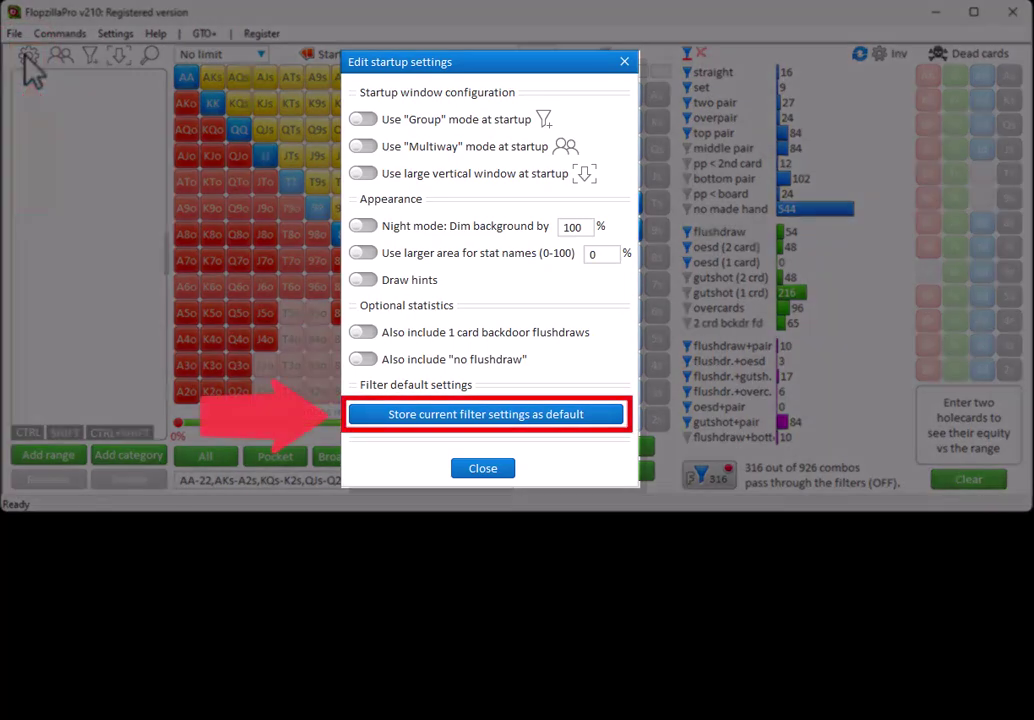
left_click(481, 414)
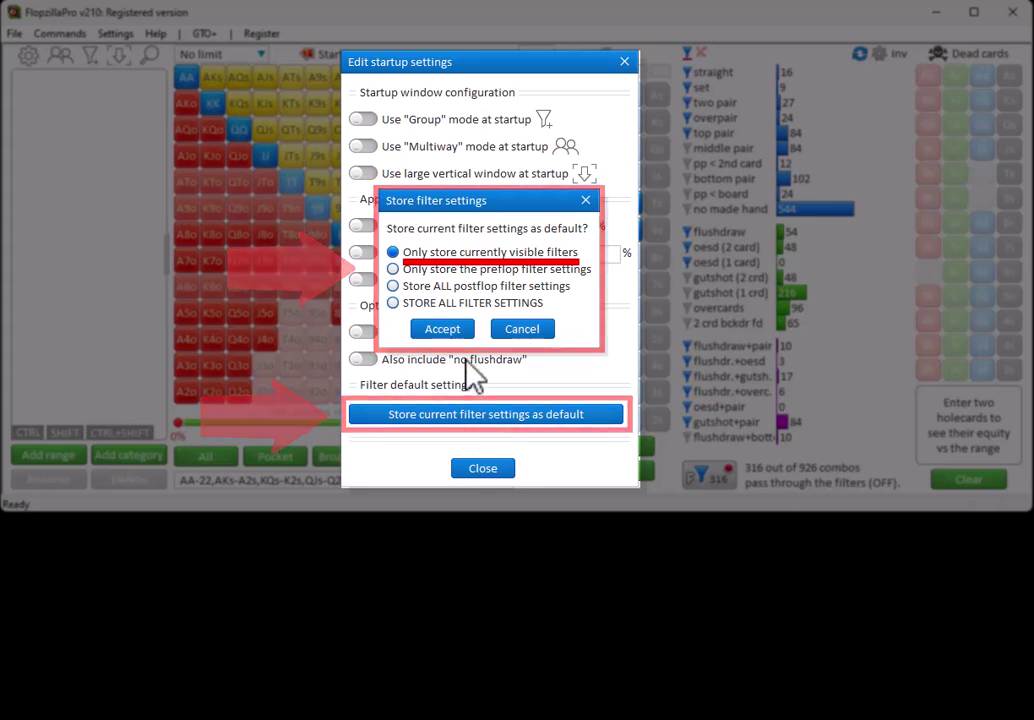
left_click(452, 328)
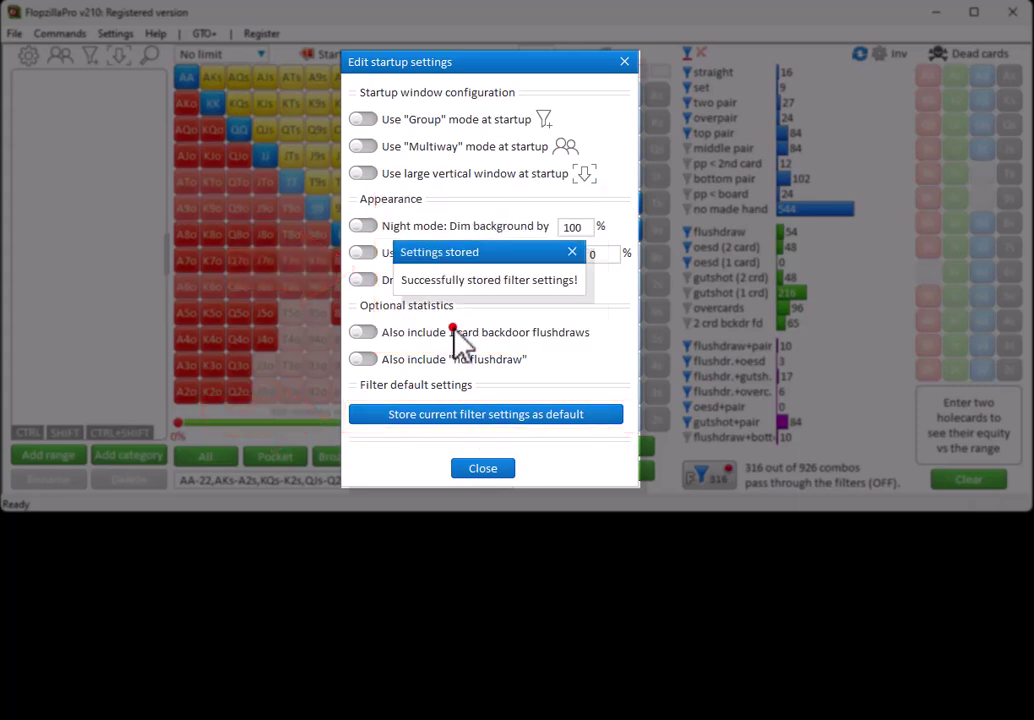
left_click(574, 252)
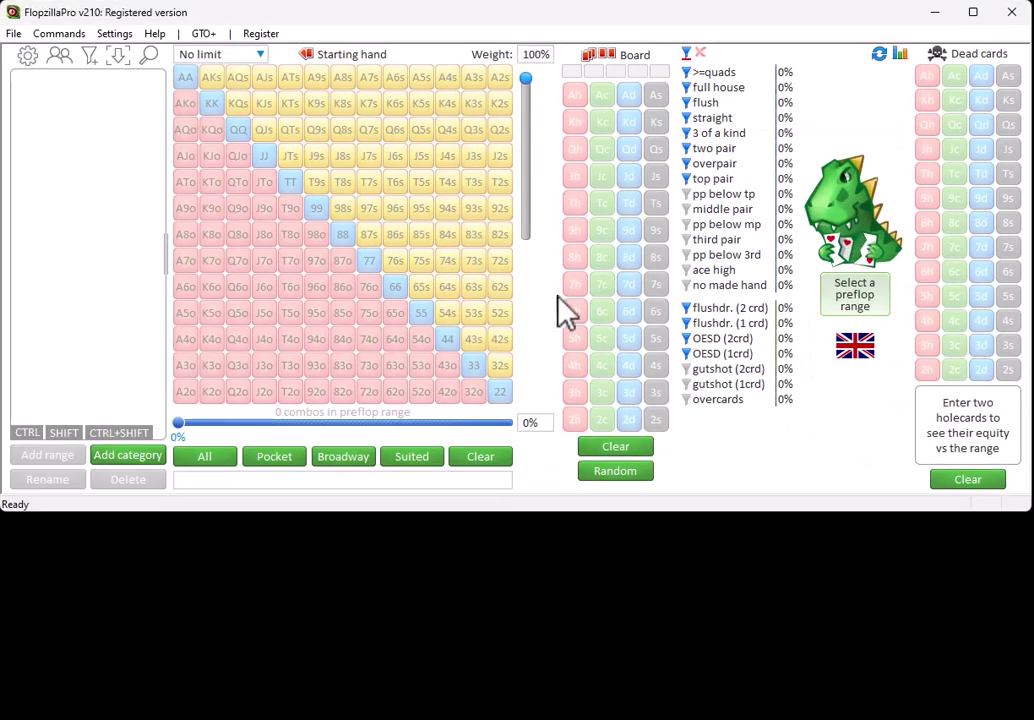
Put T♦, 9♦ and 6♥ on the flop and set the preflop range to 76.6%.
left_click(629, 204)
left_click(628, 230)
left_click(575, 311)
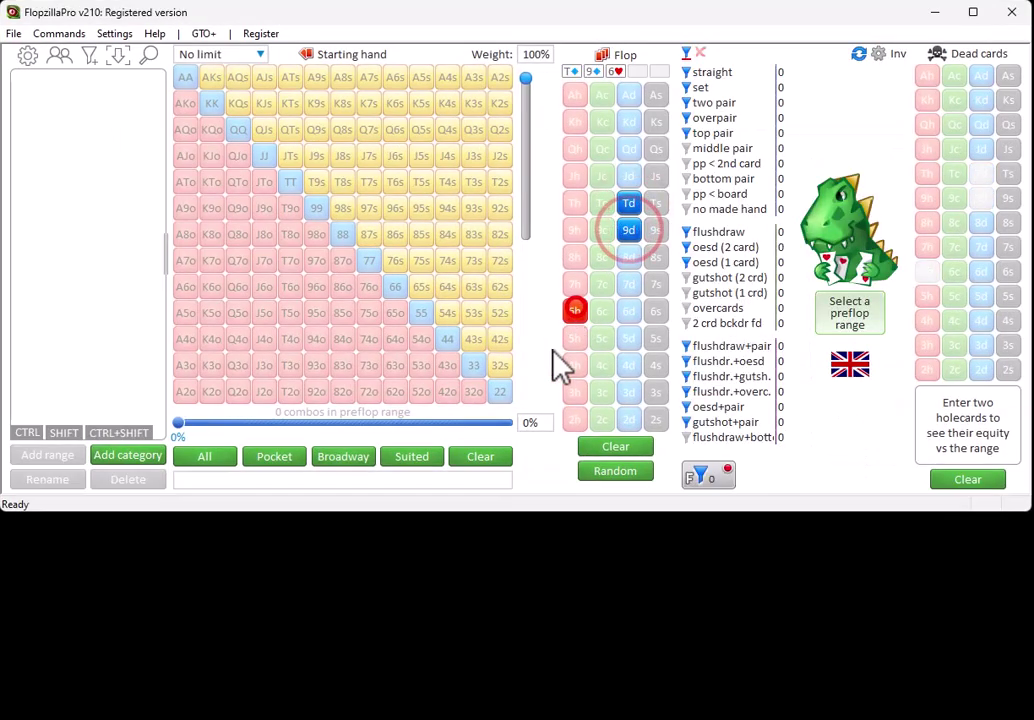
left_click(433, 422)
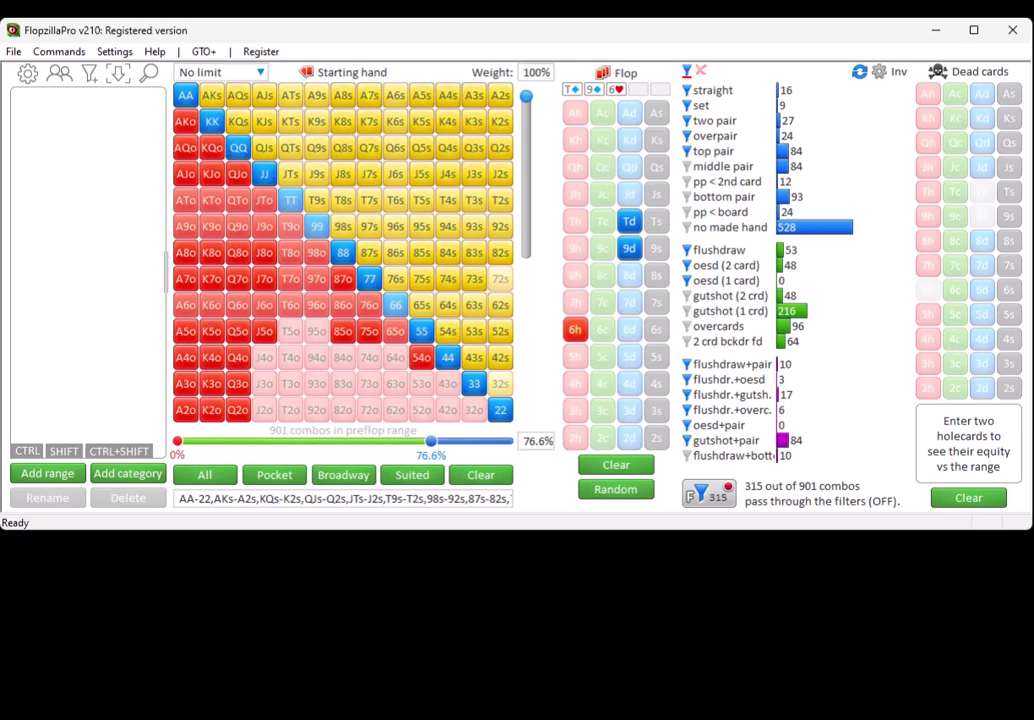
Rename the flushdraw+bottom pair combined stat to 'flushdr.+bttm pair' and accept the change.
left_click(882, 74)
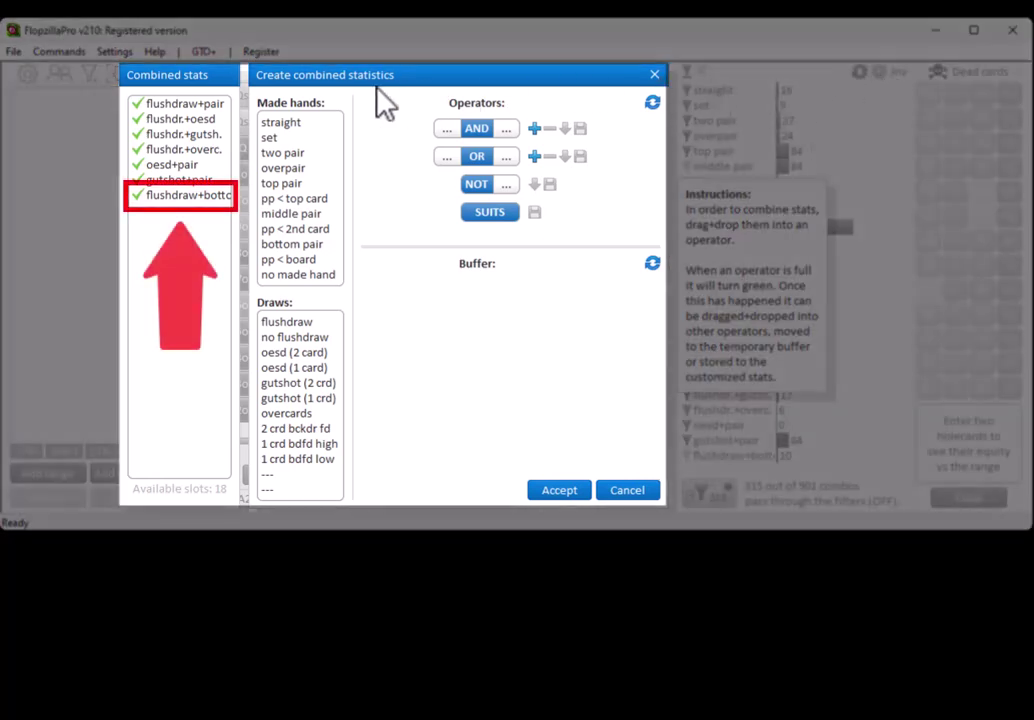
right_click(211, 198)
type("flu")
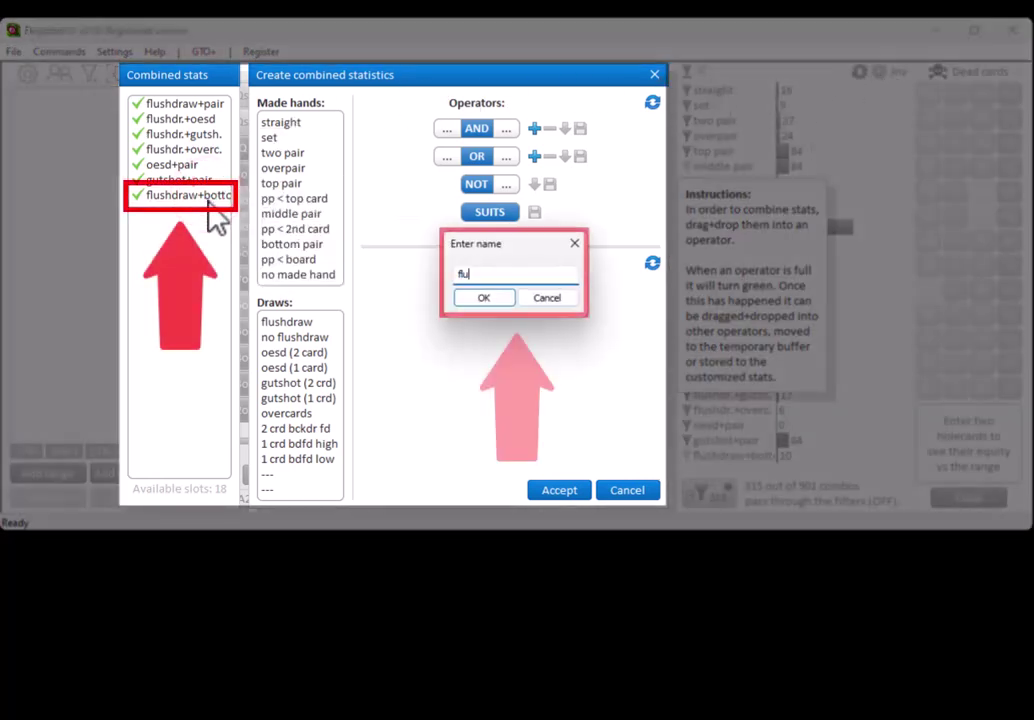
type("shdr.+bttm")
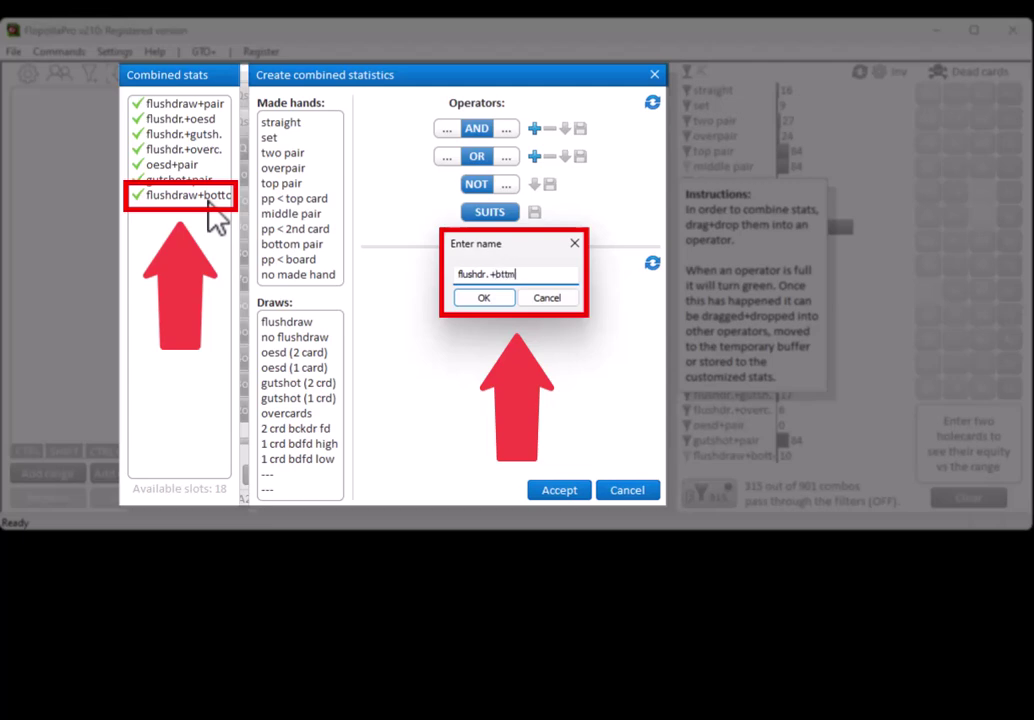
type(" pair")
key("Return")
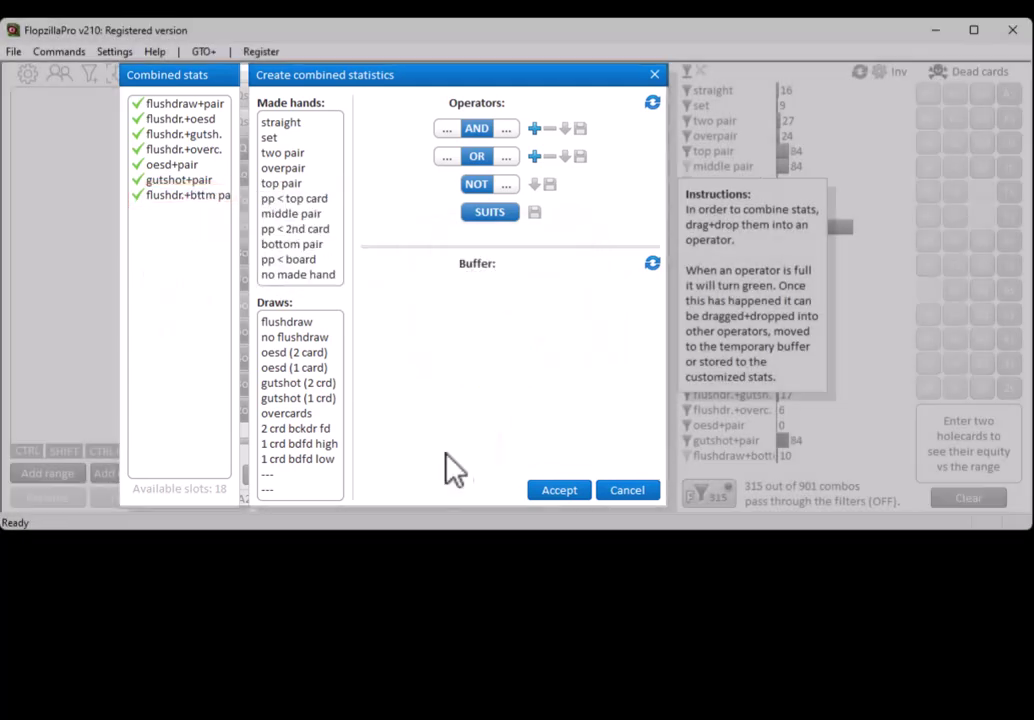
left_click(557, 490)
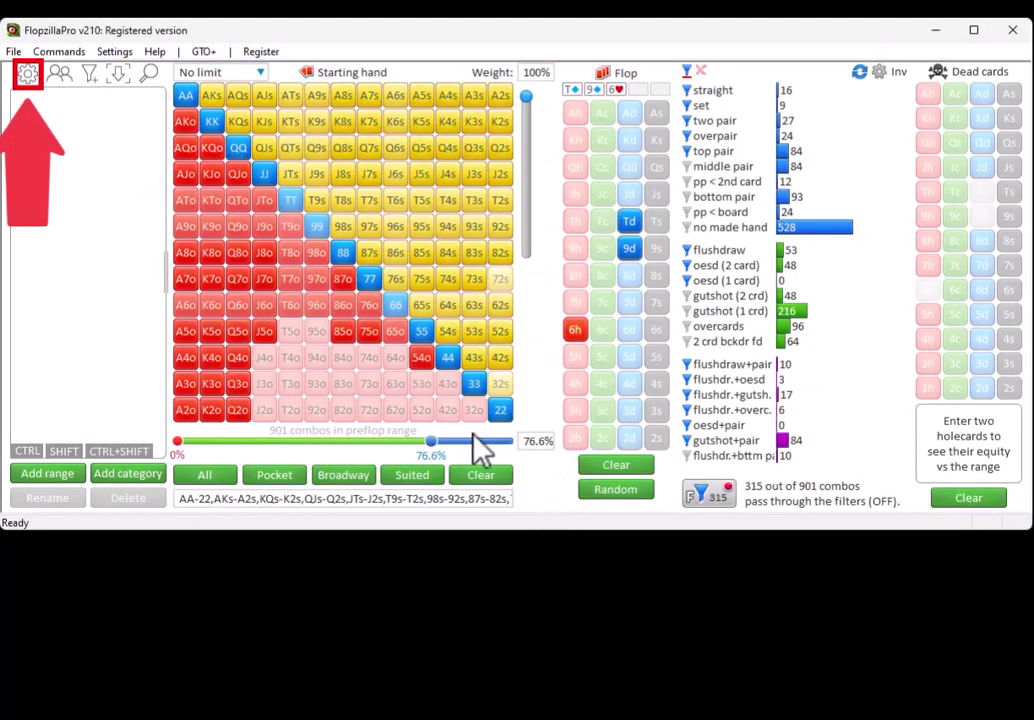
Store the currently visible filters as default again and close the startup settings.
left_click(27, 74)
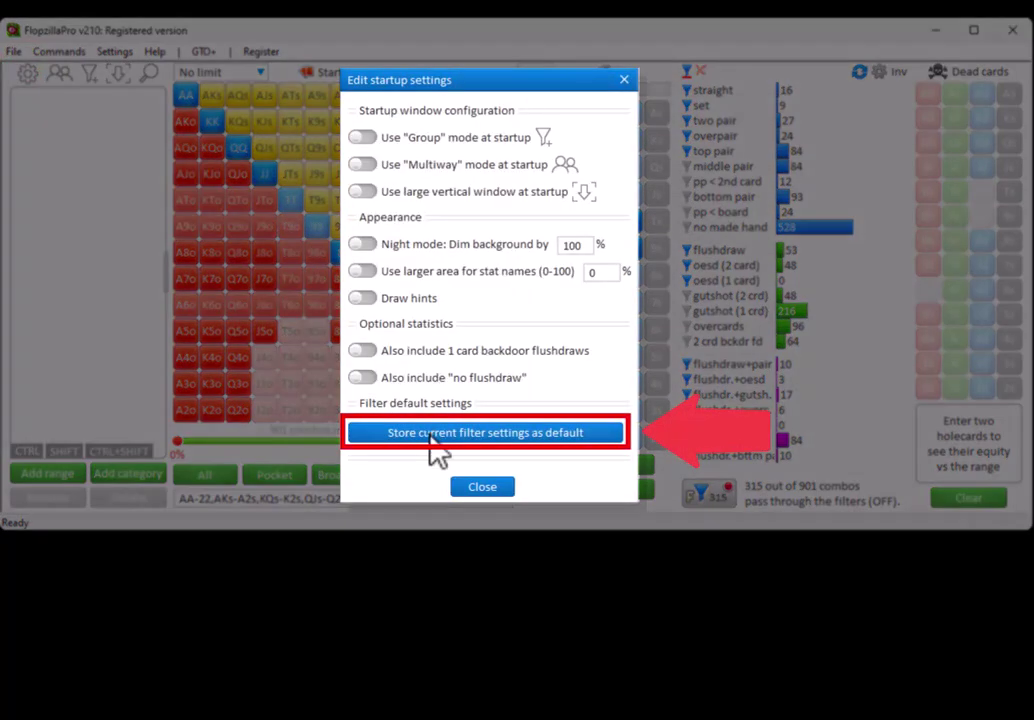
left_click(430, 434)
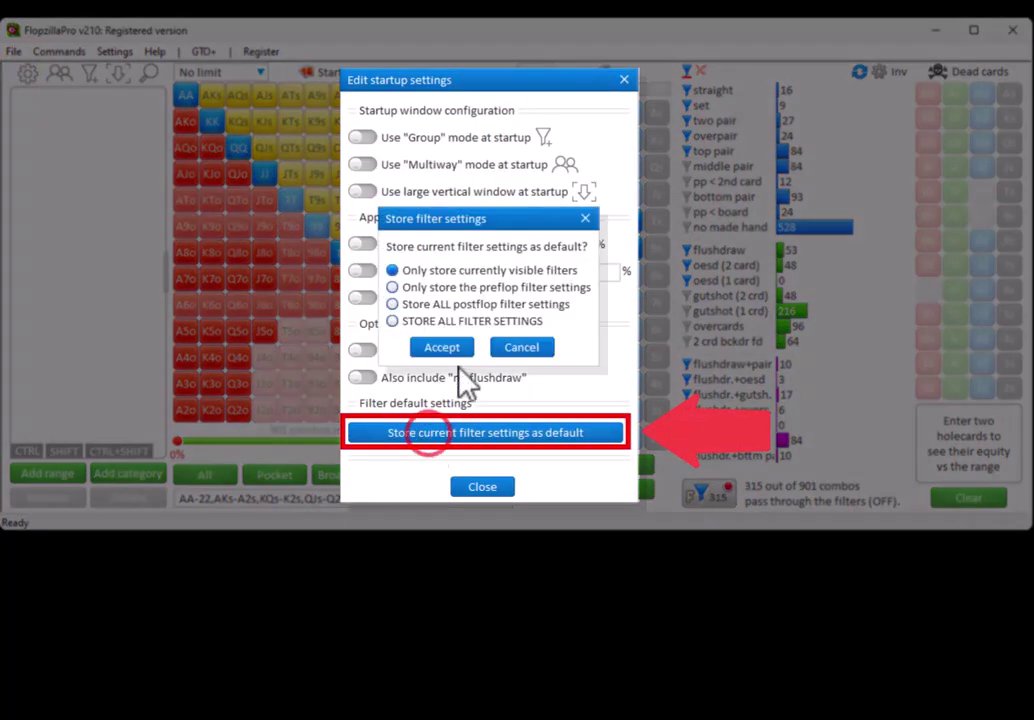
left_click(452, 348)
left_click(568, 270)
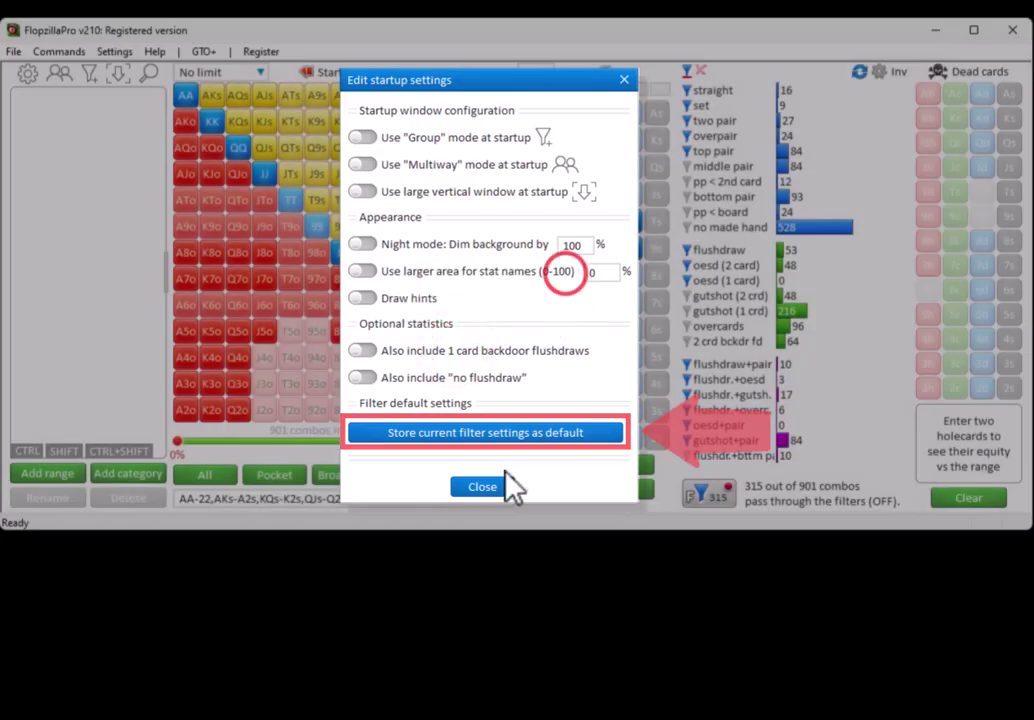
left_click(490, 486)
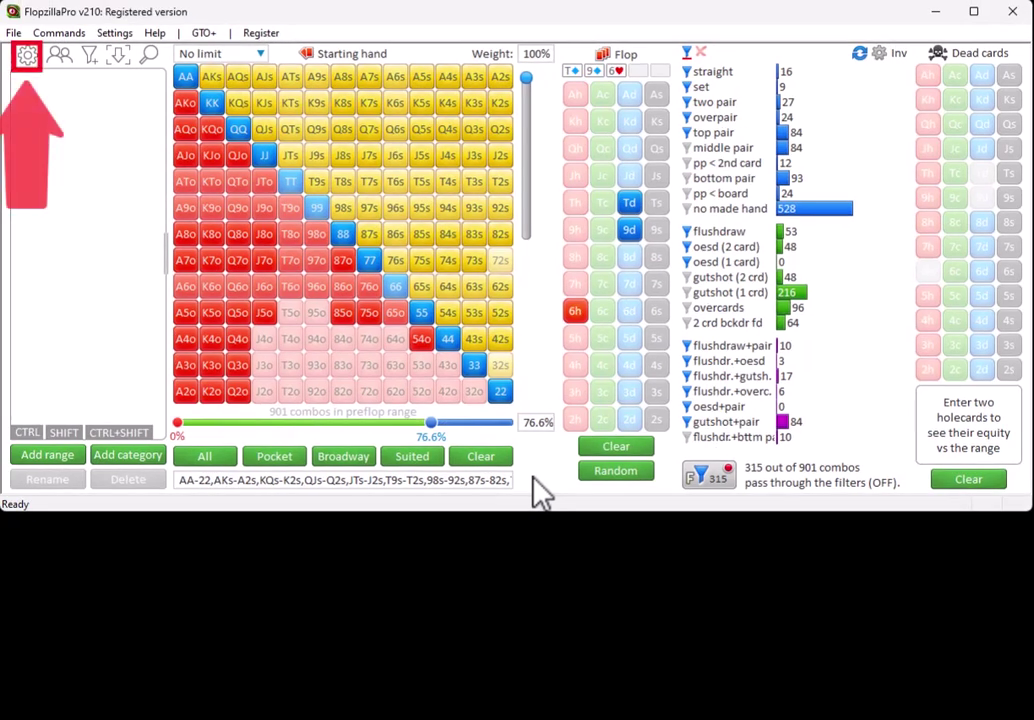
Enable 'Use larger area for stat names' and set it to 30%, after trying 90 and 50.
left_click(27, 56)
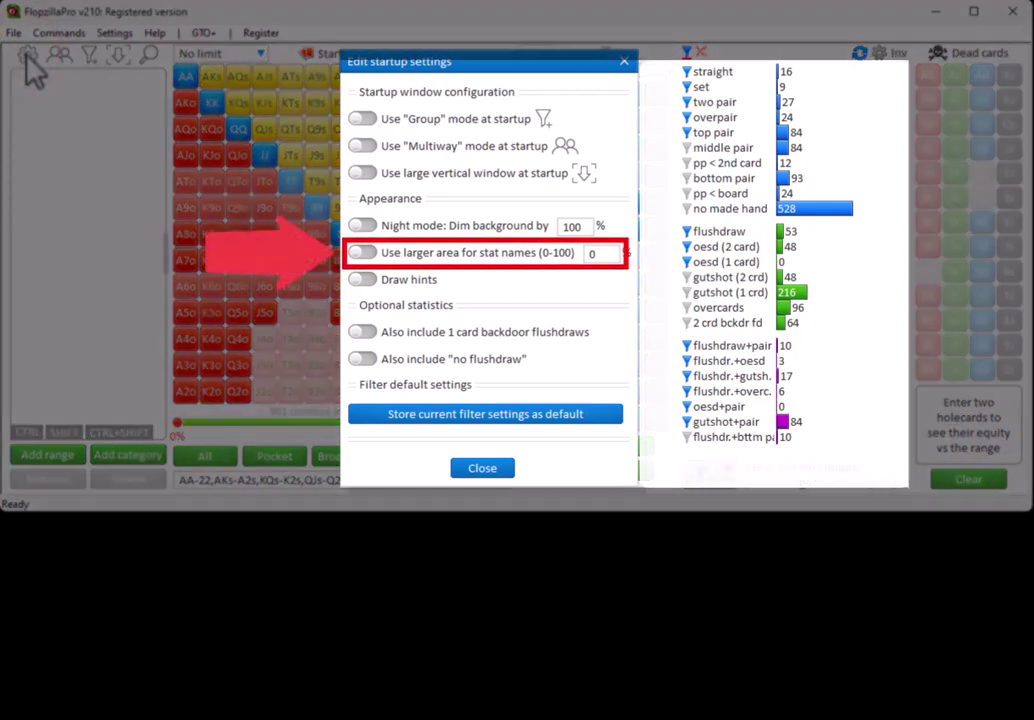
left_click(420, 255)
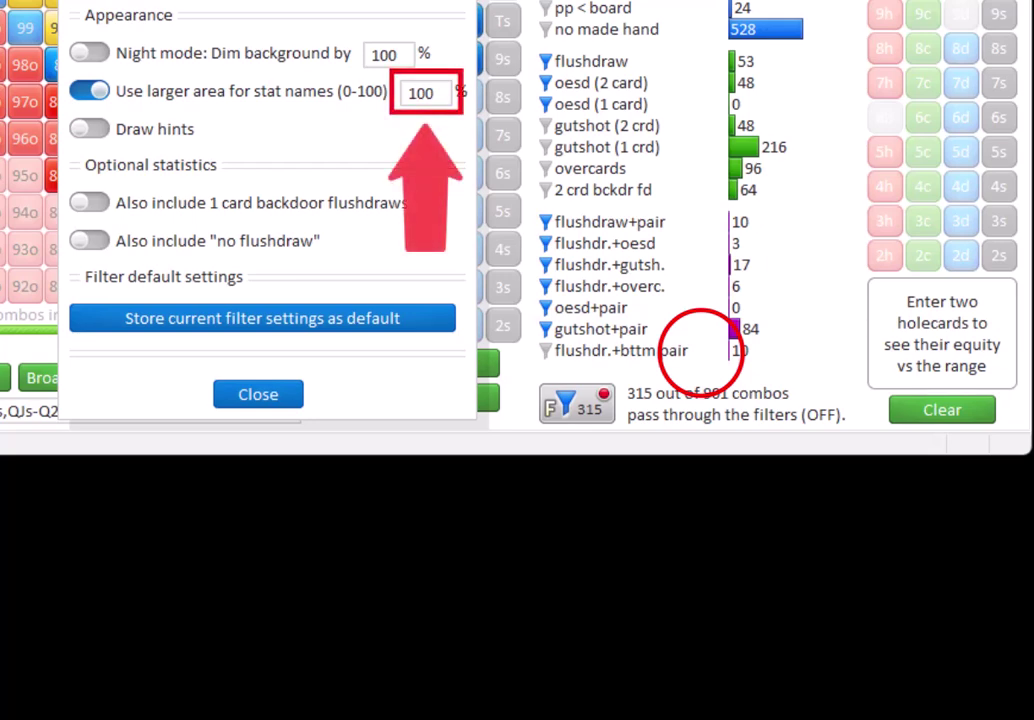
double_click(414, 94)
type("90")
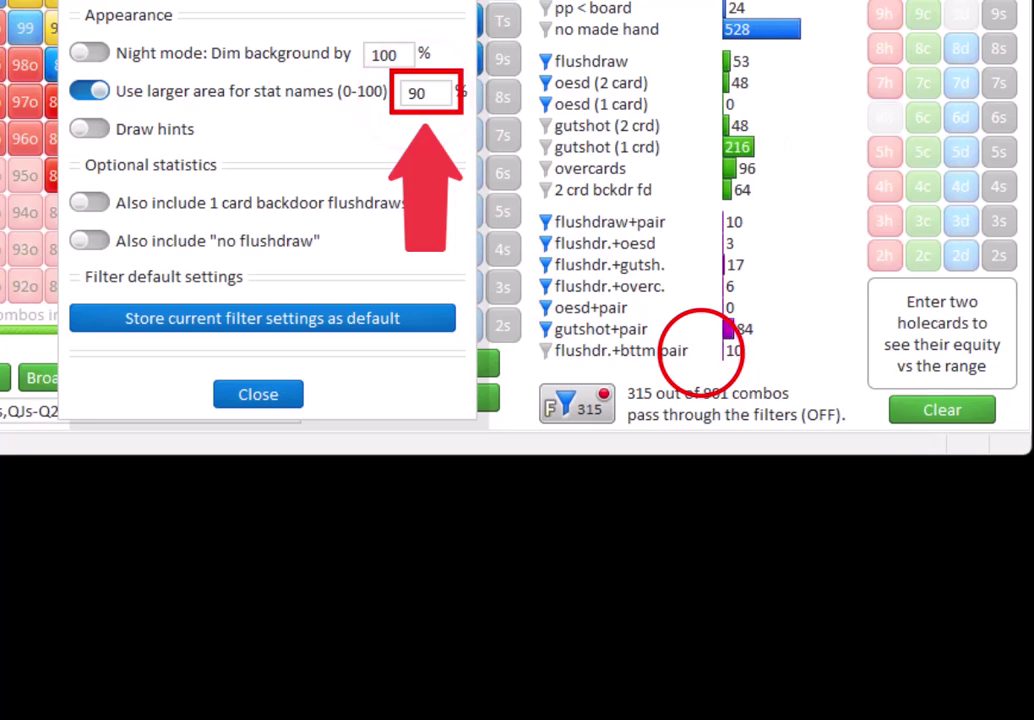
double_click(415, 93)
type("50")
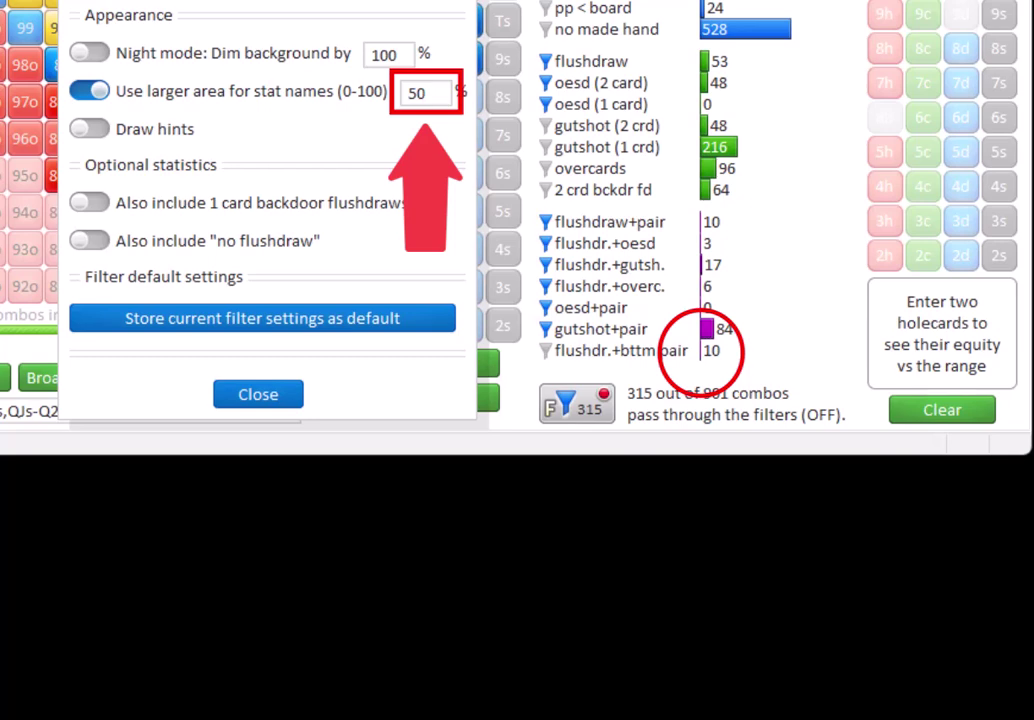
double_click(418, 92)
type("30")
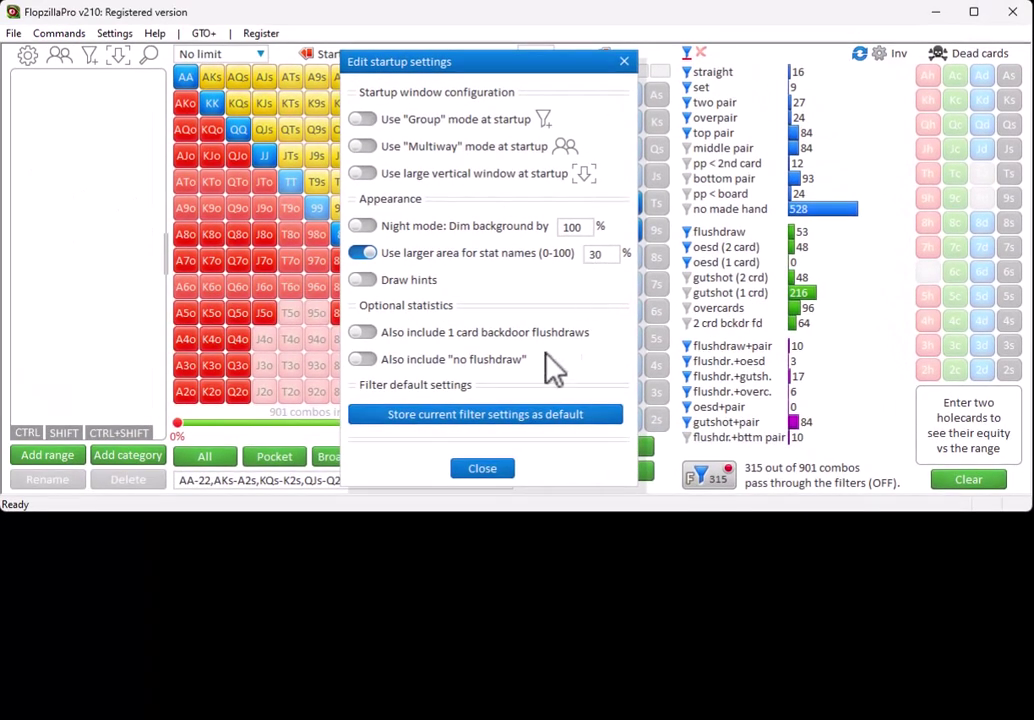
Move flushdr.+bttm pair up to fifth in Combined stats, right after flushdr.+overc.
left_click(487, 471)
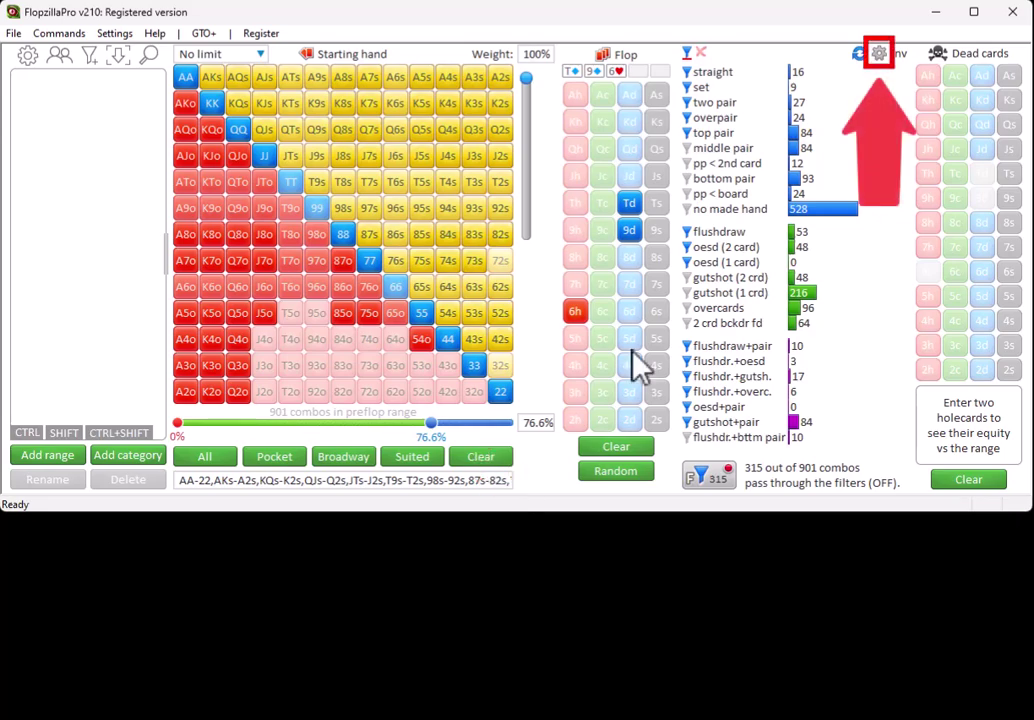
left_click(878, 55)
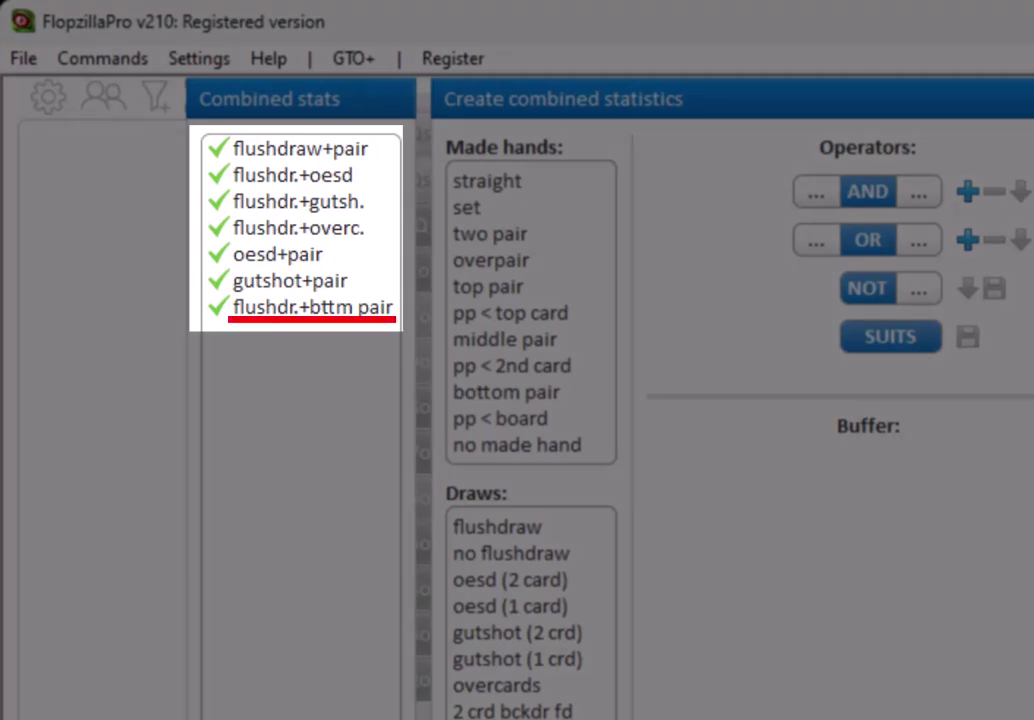
left_click(322, 306)
left_click_drag(323, 316, 325, 257)
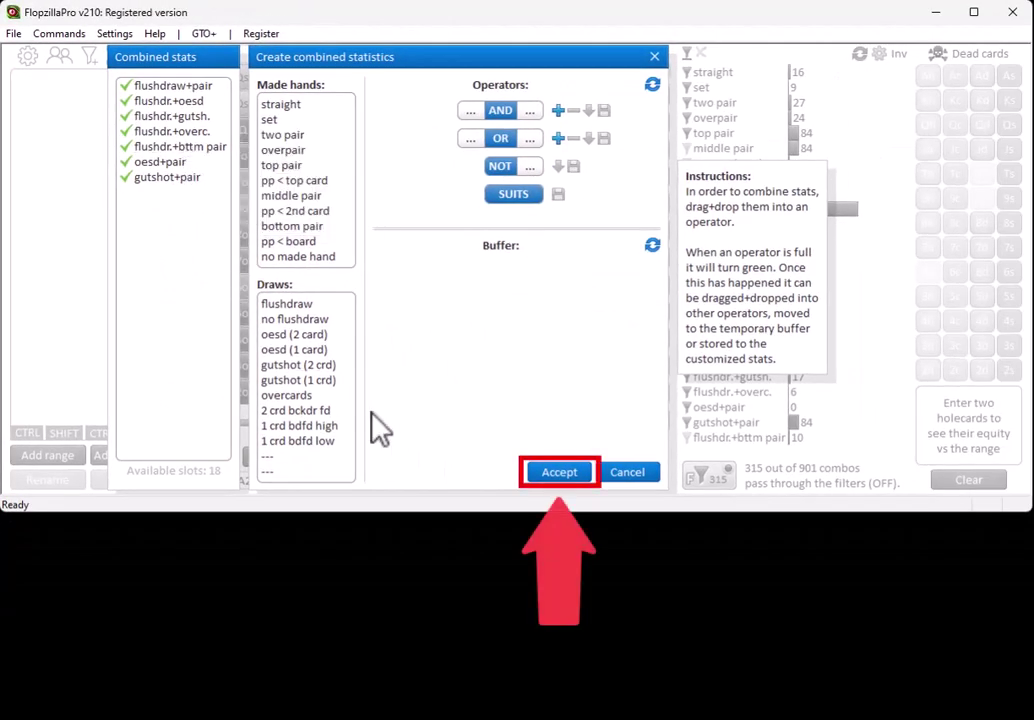
left_click(560, 474)
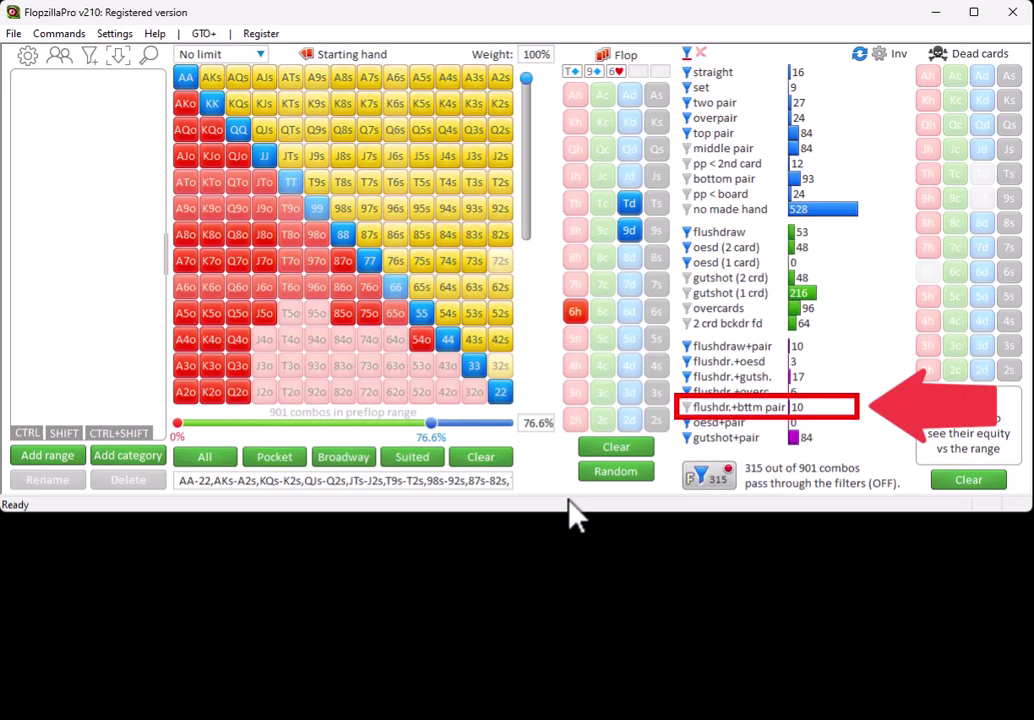
Store the currently visible filters, with flushdr.+bttm pair in its new position, as the startup default.
left_click(710, 408)
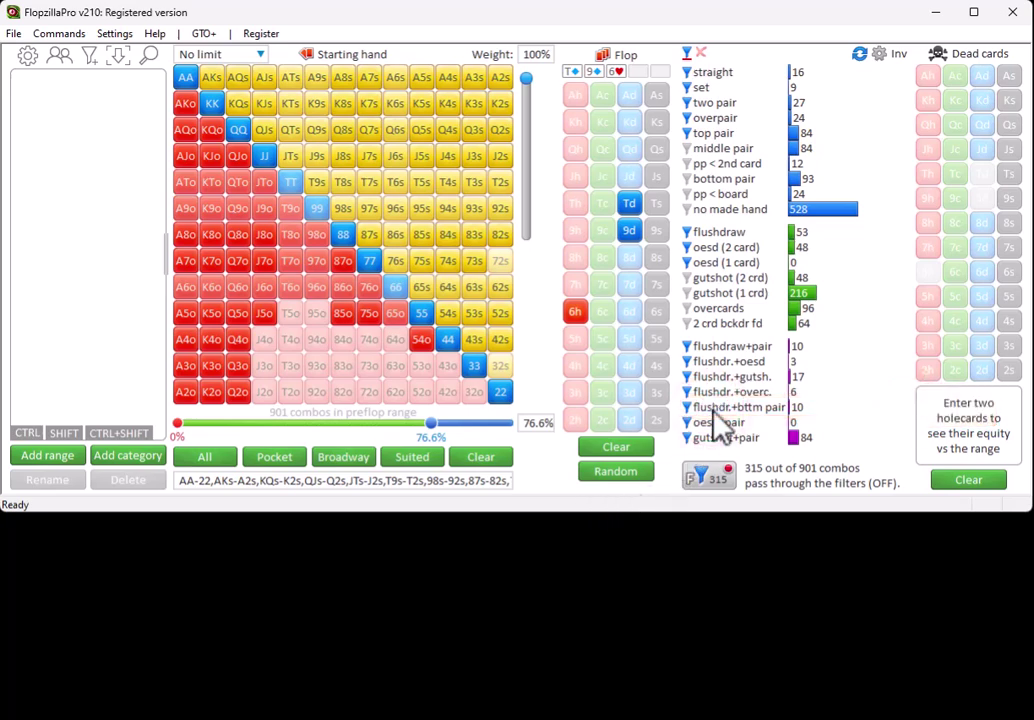
left_click(23, 60)
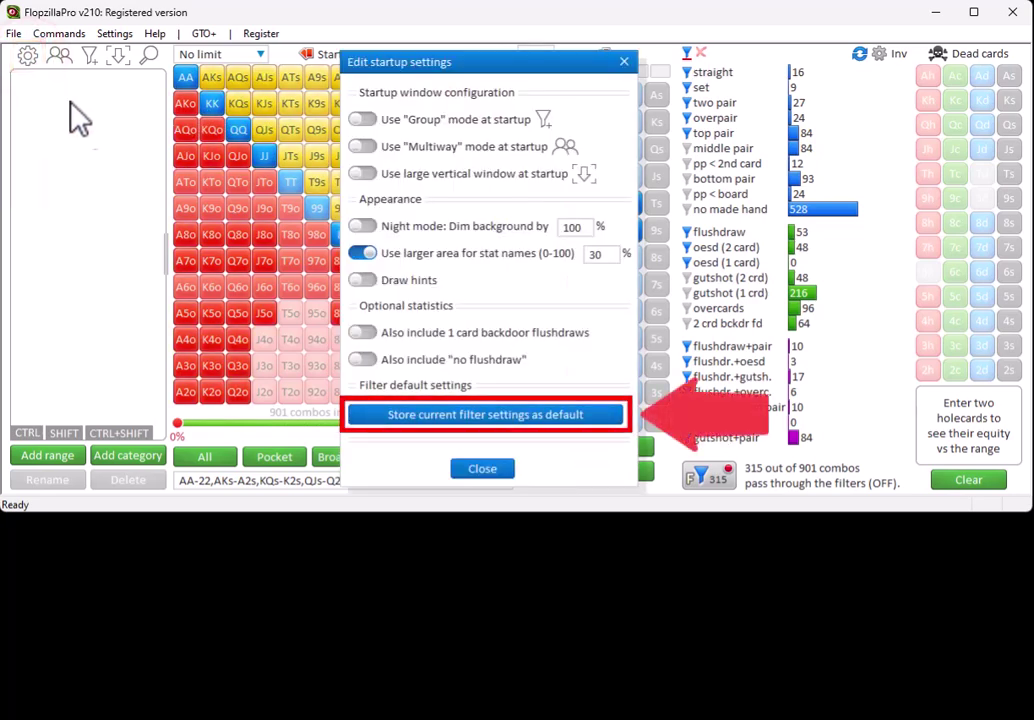
left_click(465, 417)
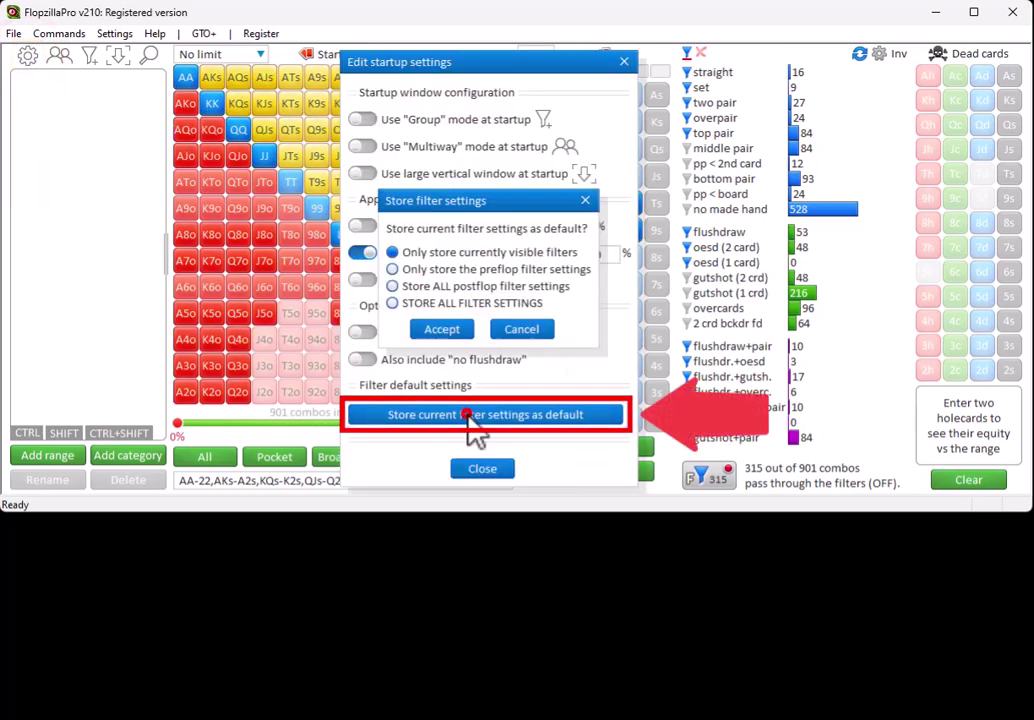
left_click(451, 330)
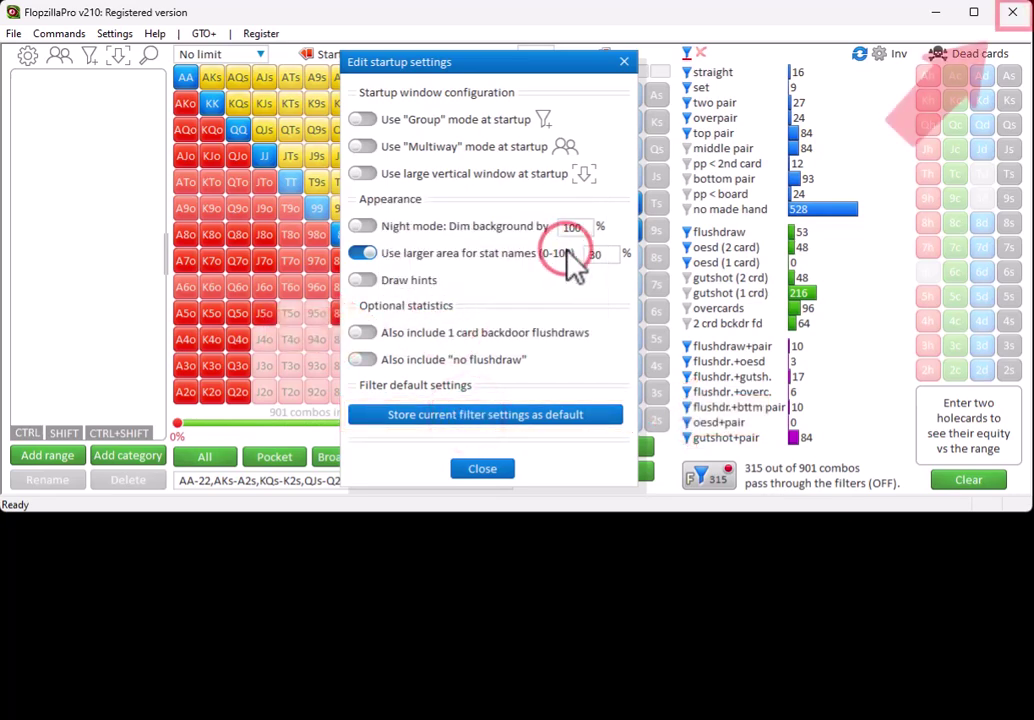
Close and relaunch FlopzillaPro, then set the flop to T♦9♦6♥ with the 52.5% range.
left_click(1016, 13)
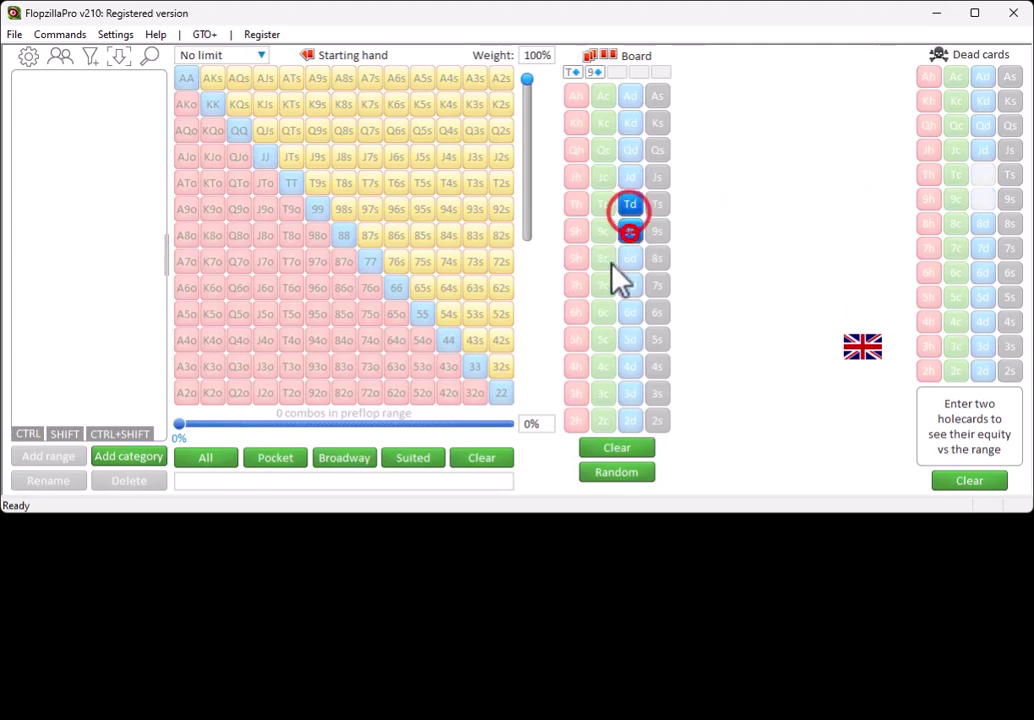
left_click(630, 231)
left_click(576, 312)
left_click(352, 426)
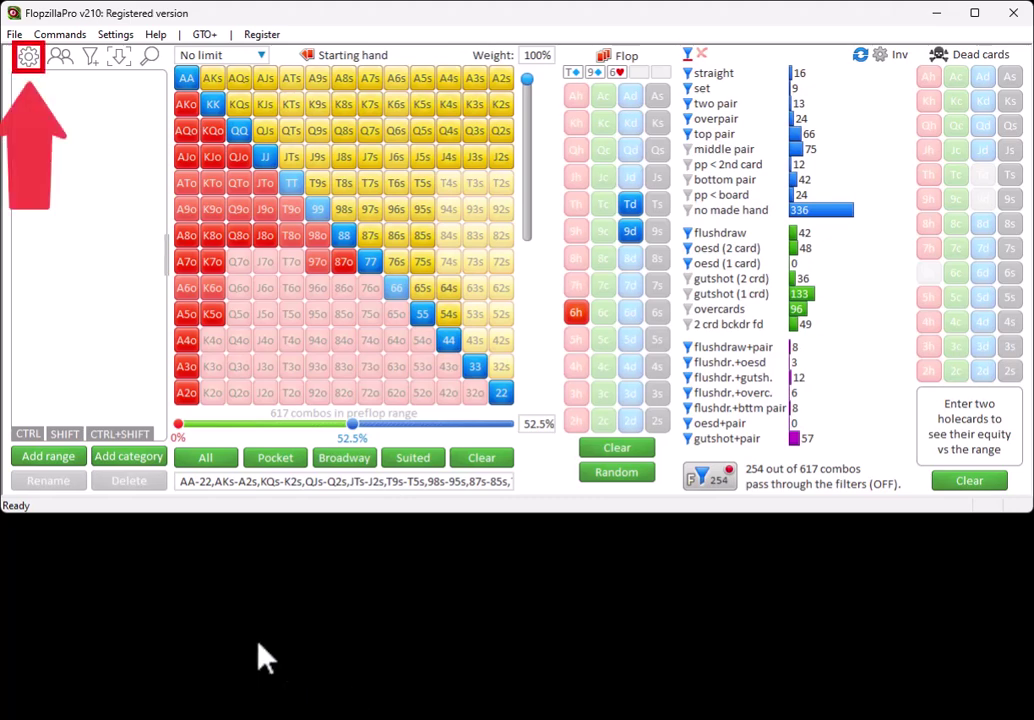
Enable 'Also include 1 card backdoor flushdraws' and 'Also include "no flushdraw"' in the startup settings.
left_click(33, 62)
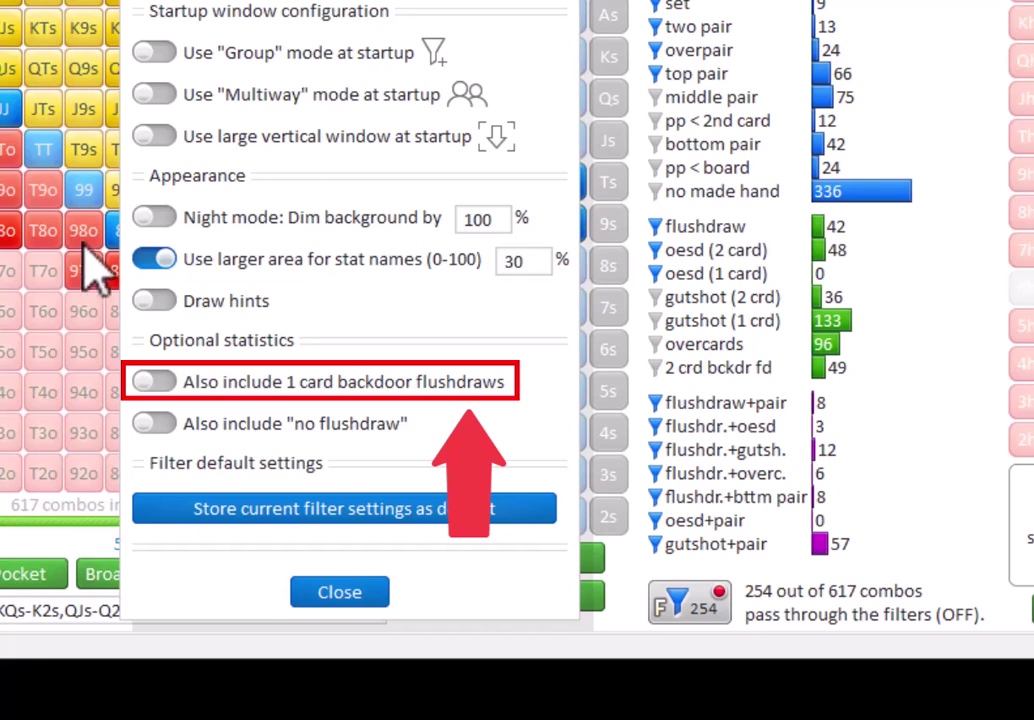
left_click(228, 382)
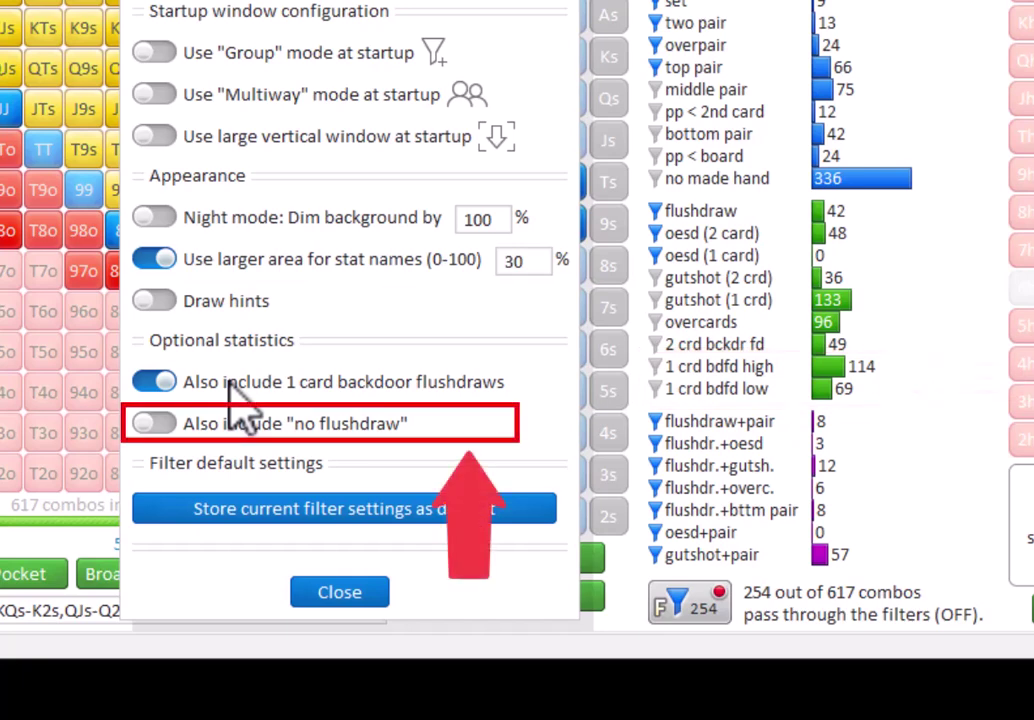
left_click(254, 423)
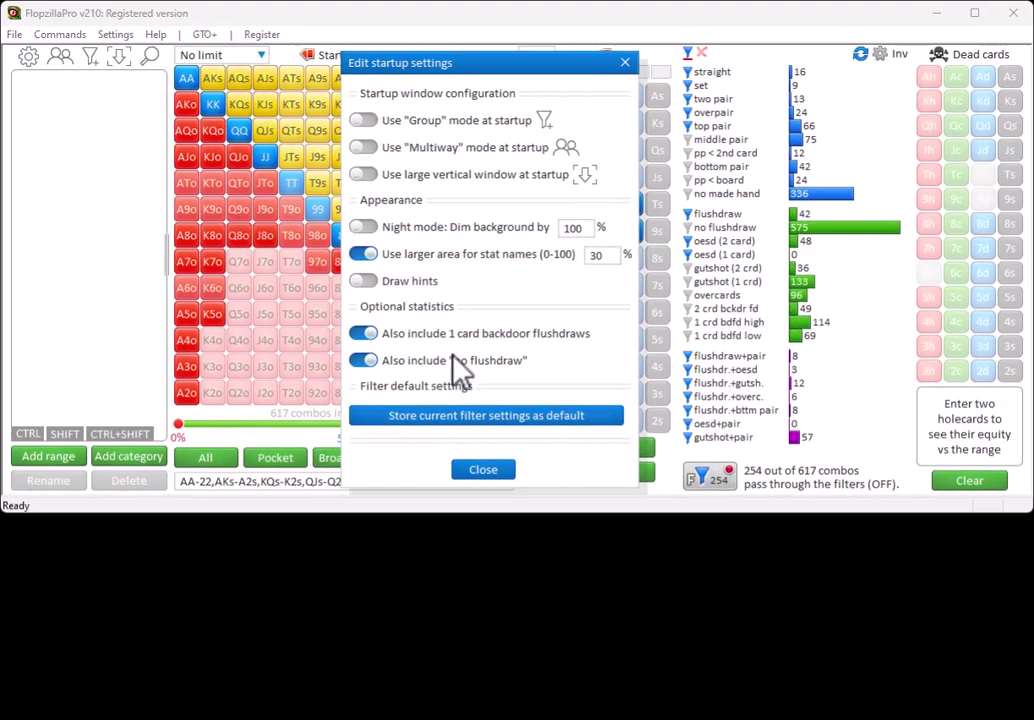
left_click(625, 64)
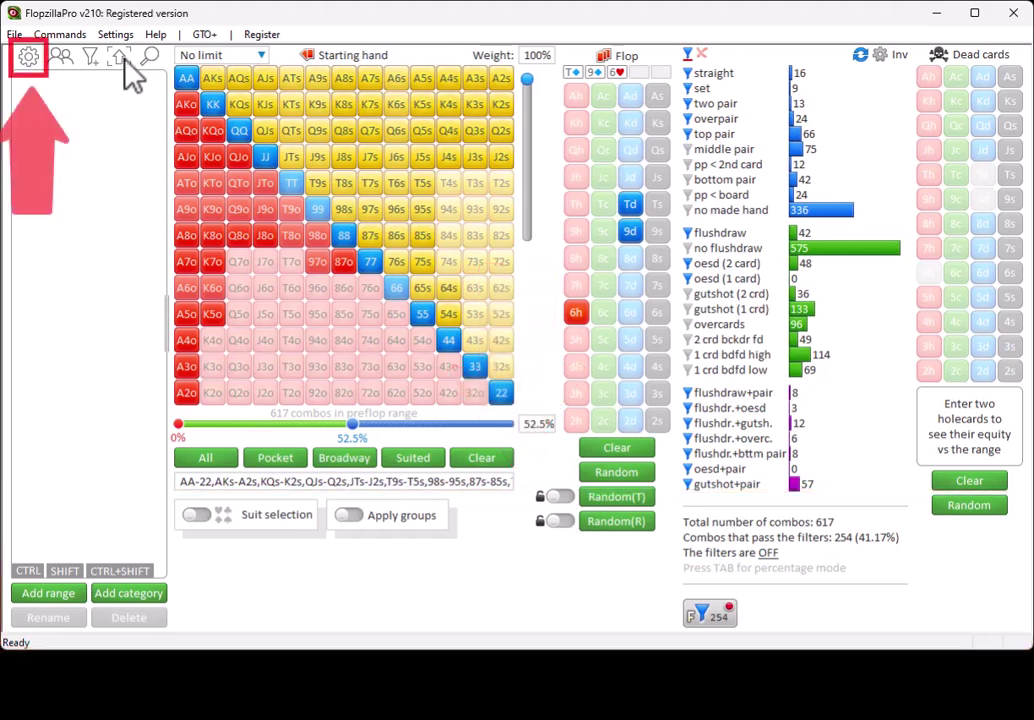
Switch on 'Use large vertical window at startup' in the startup settings.
left_click(33, 62)
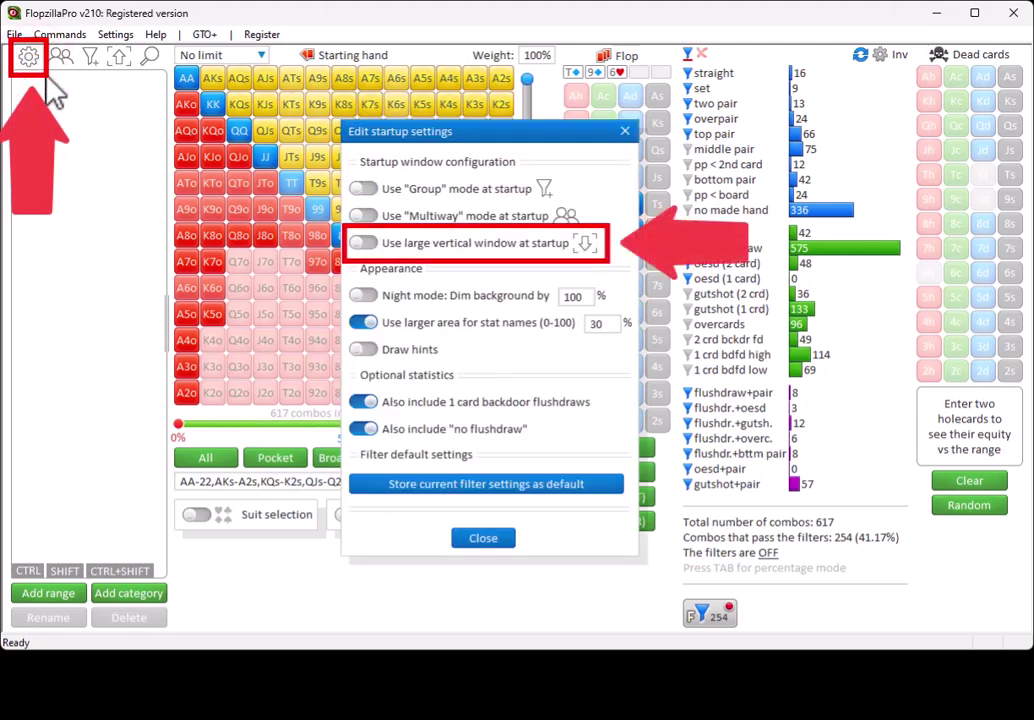
left_click(429, 245)
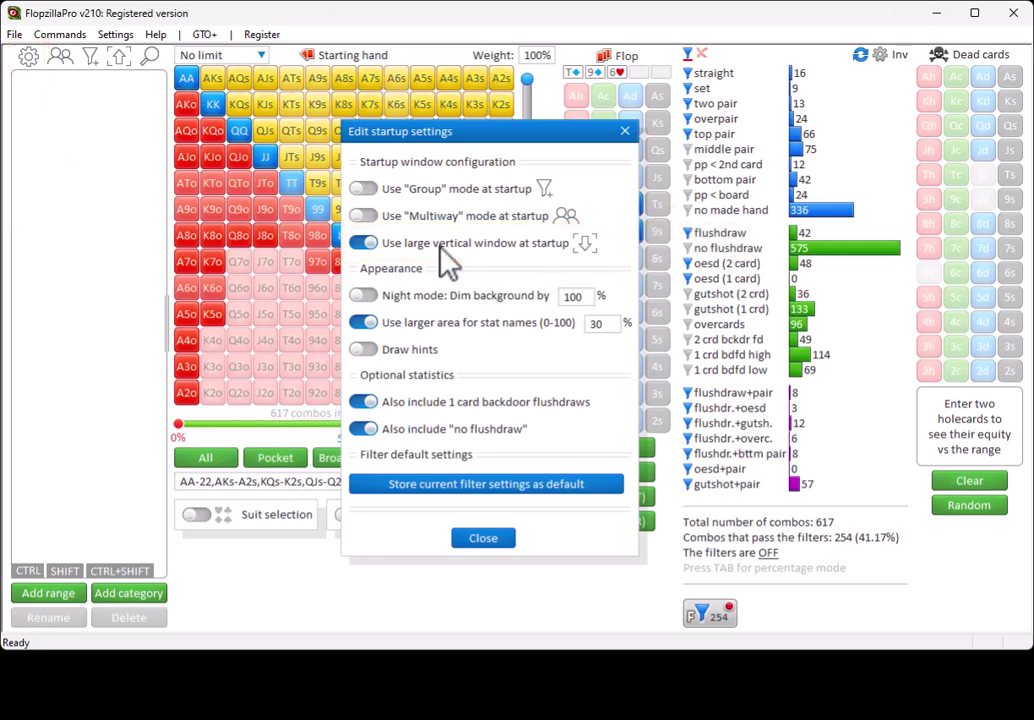
Disable the large vertical window and both extra flushdraw options, then open the combined statistics editor.
left_click(441, 250)
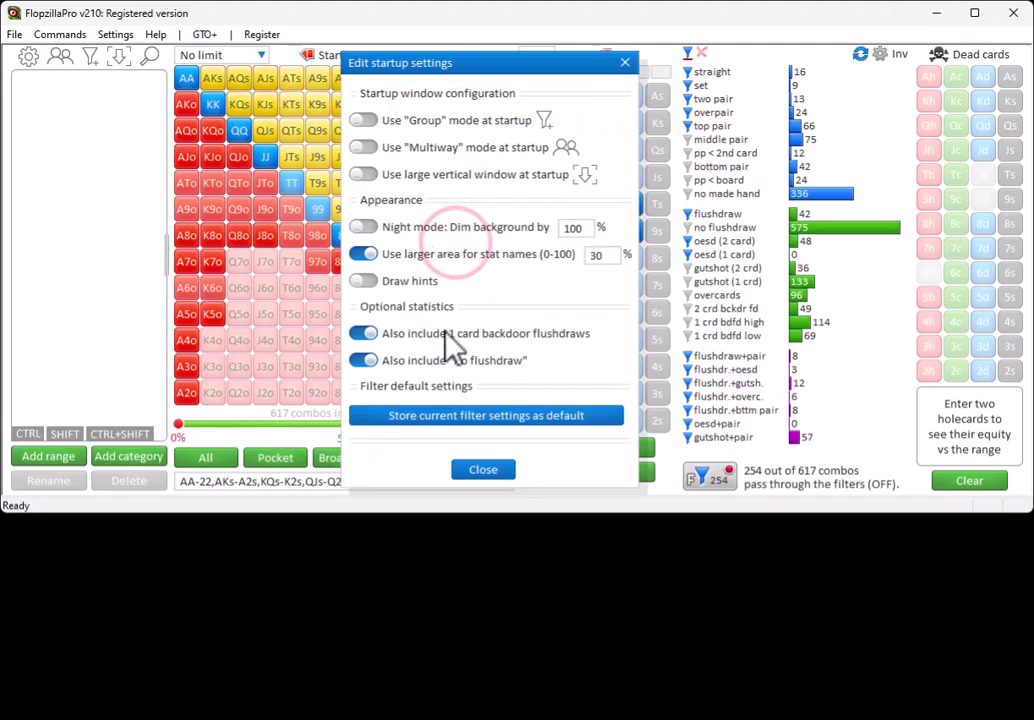
left_click(446, 334)
left_click(450, 360)
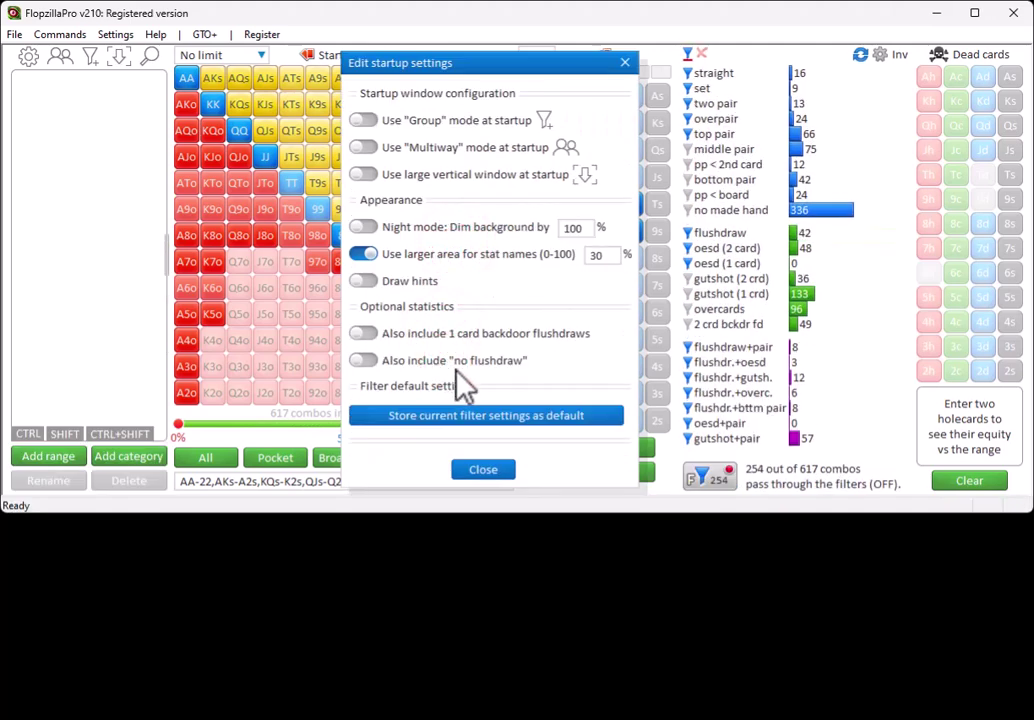
left_click(488, 472)
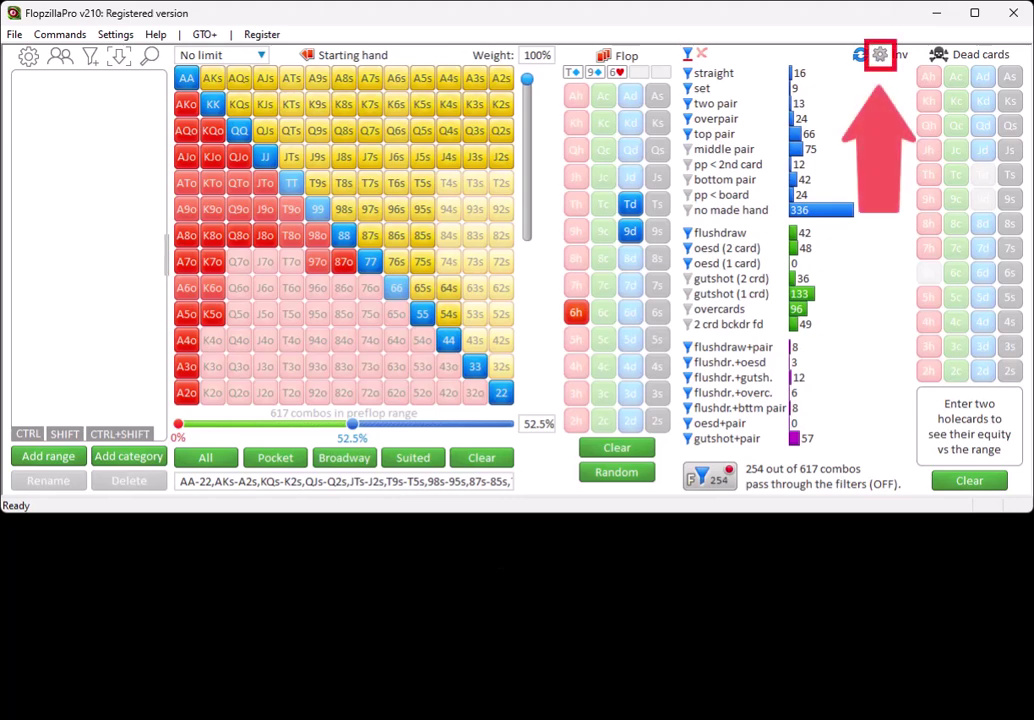
left_click(879, 56)
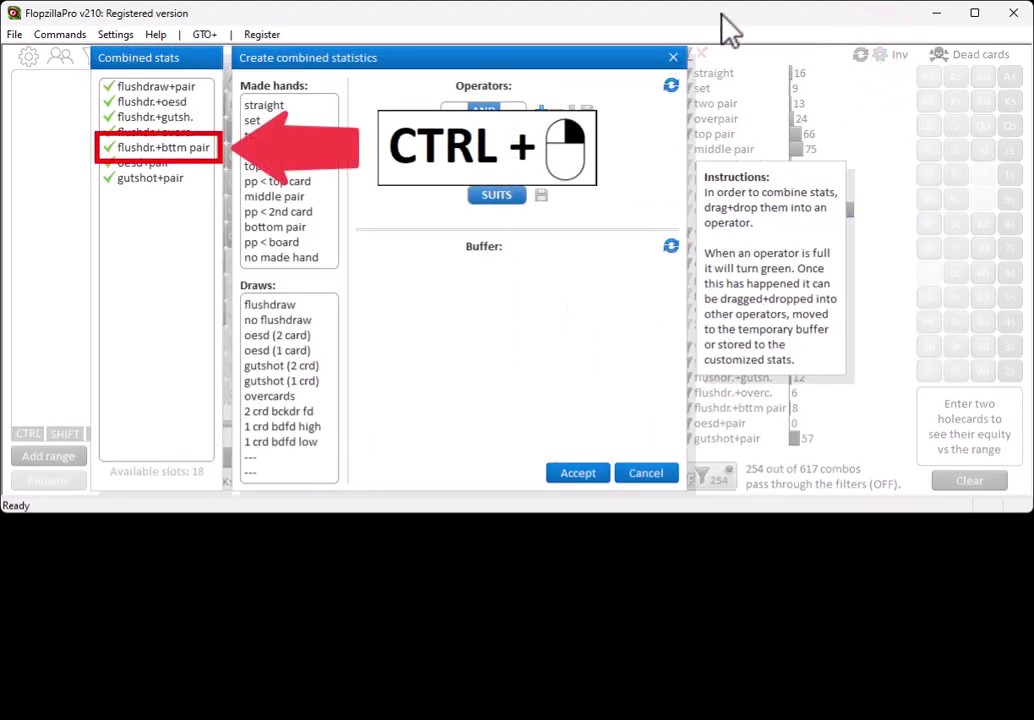
Delete the flushdr.+bttm pair stat and save a new ♥♥ x♥ ♥x hearts suit stat.
right_click(185, 150, "ctrl")
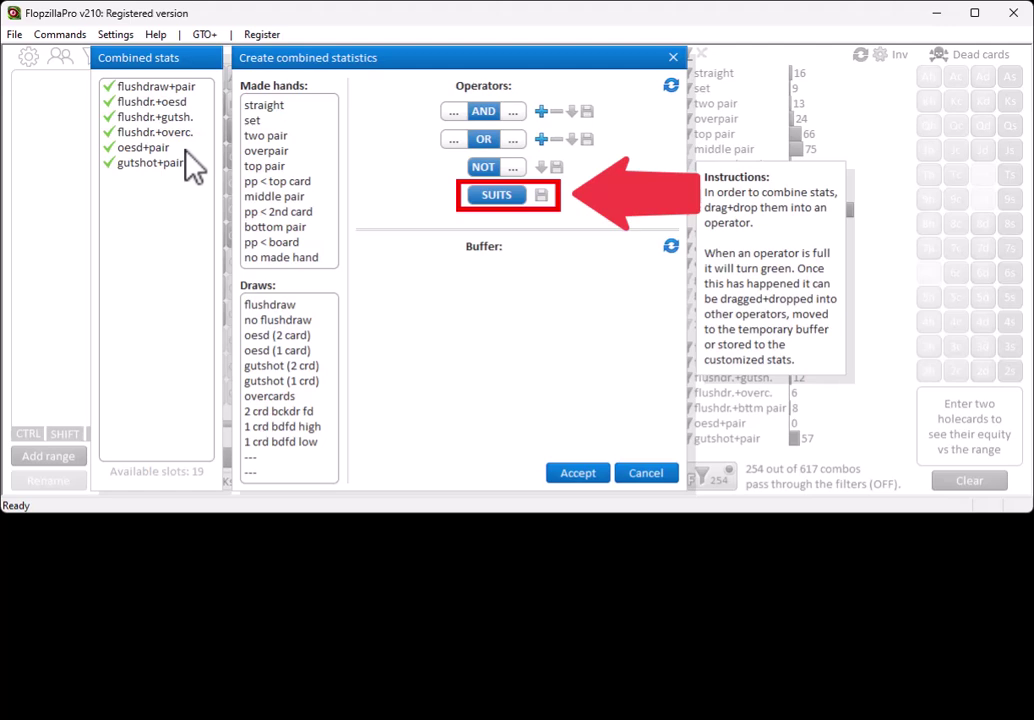
left_click(503, 196)
left_click(461, 252)
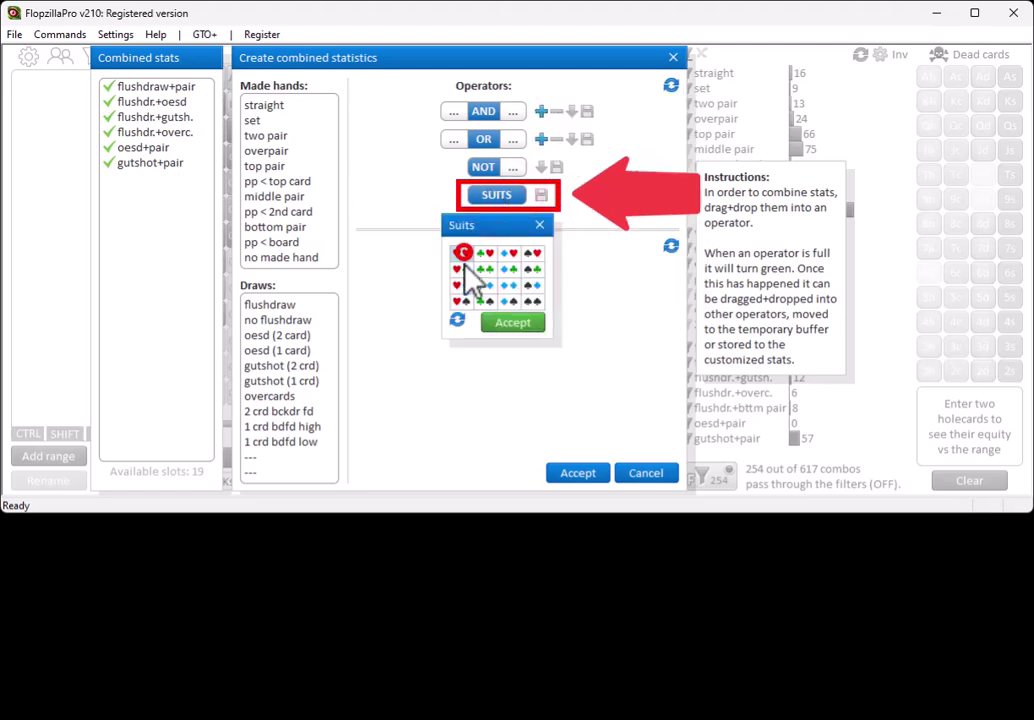
left_click(487, 253)
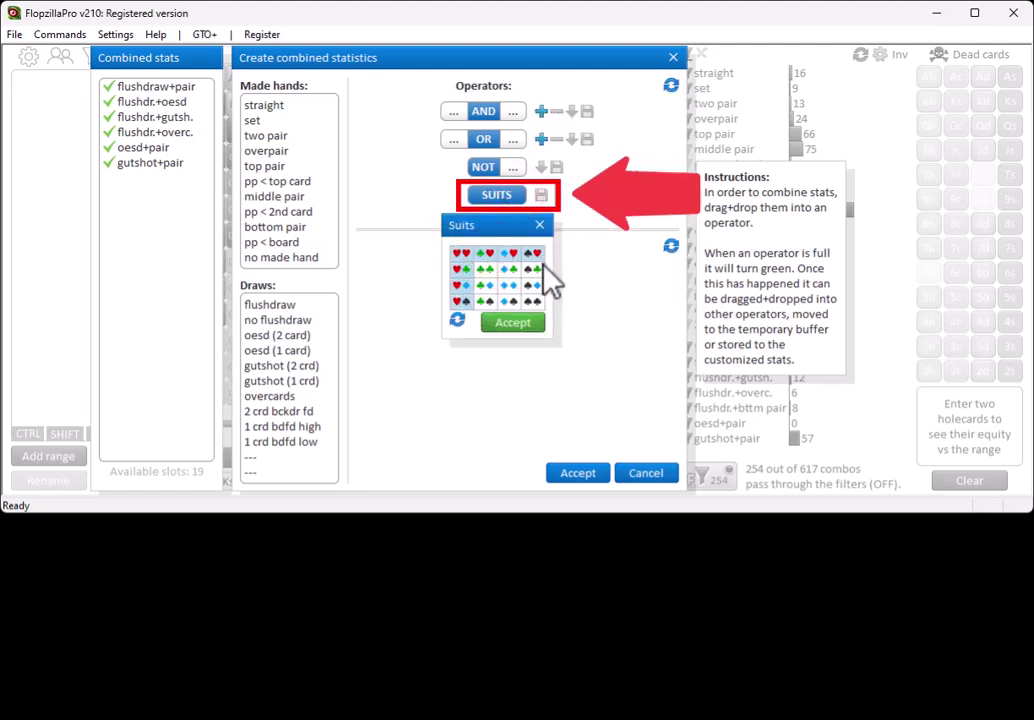
left_click(514, 322)
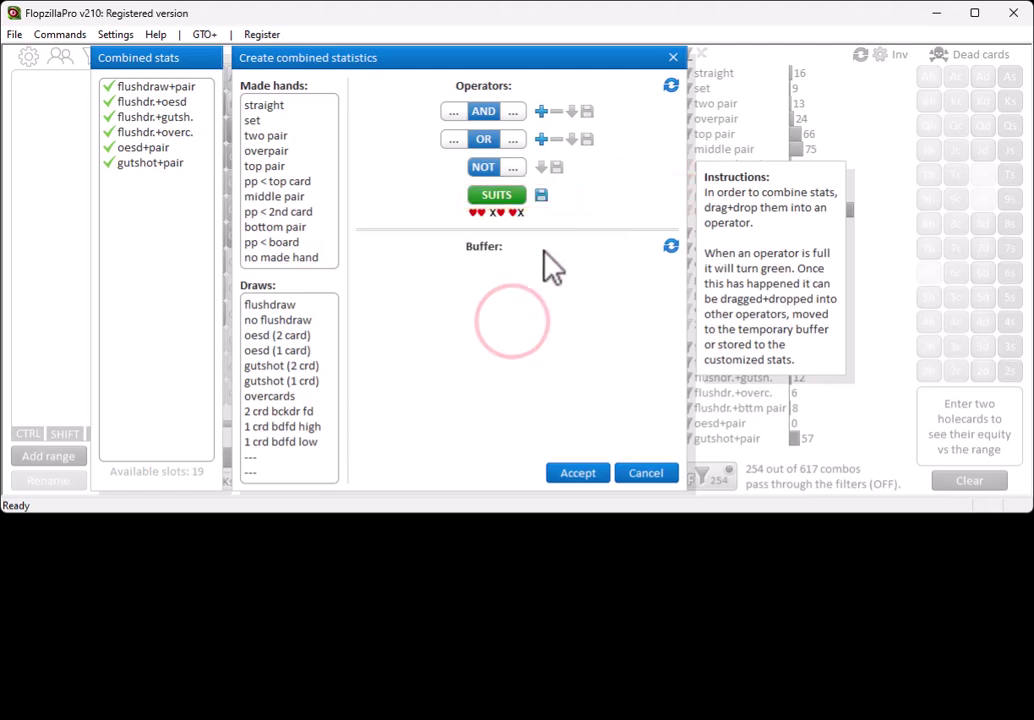
left_click(543, 194)
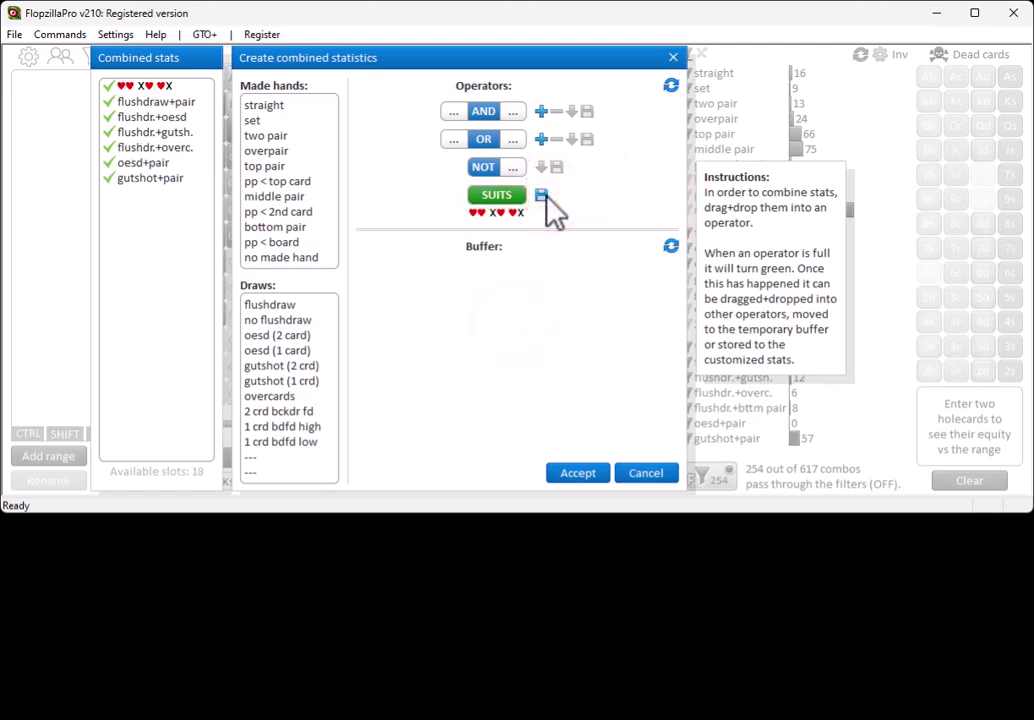
left_click(578, 473)
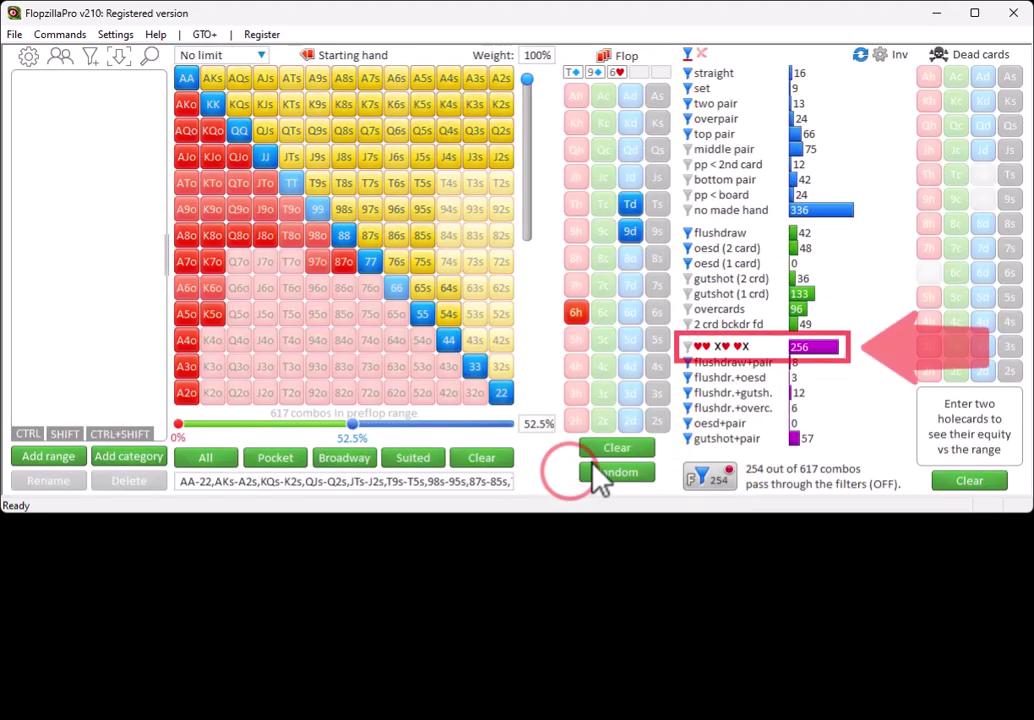
Reopen the Create combined statistics dialog from the custom stats panel.
mouse_move(797, 356)
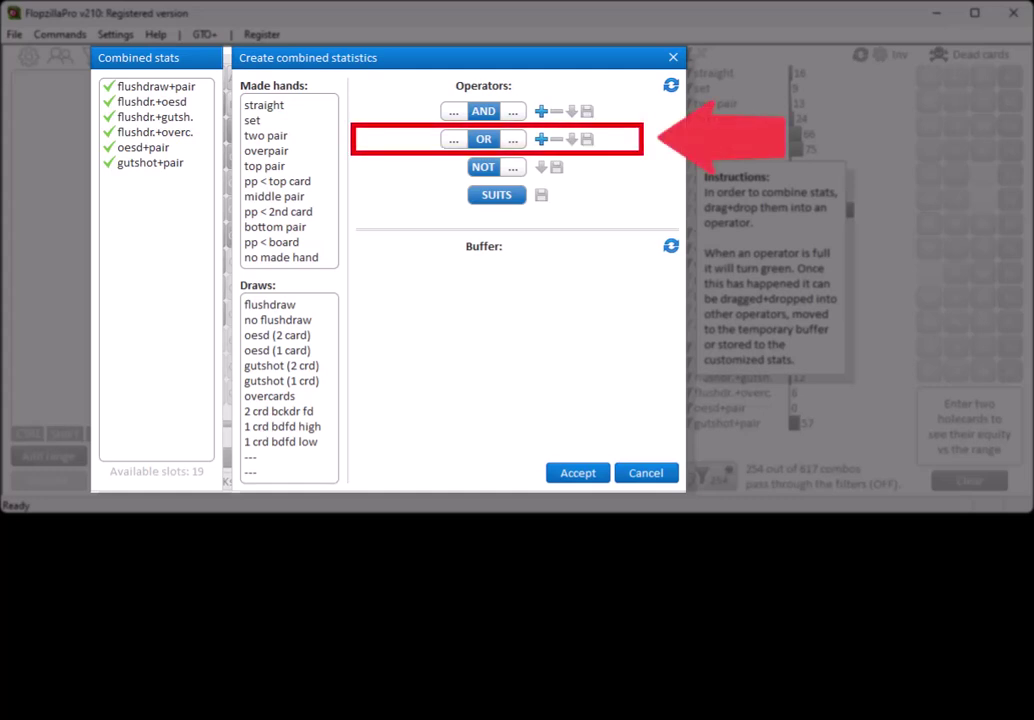
Fill a four-slot OR with straight, set, two pair and overpair, then send it to the Buffer.
left_click(540, 139)
left_click(528, 139)
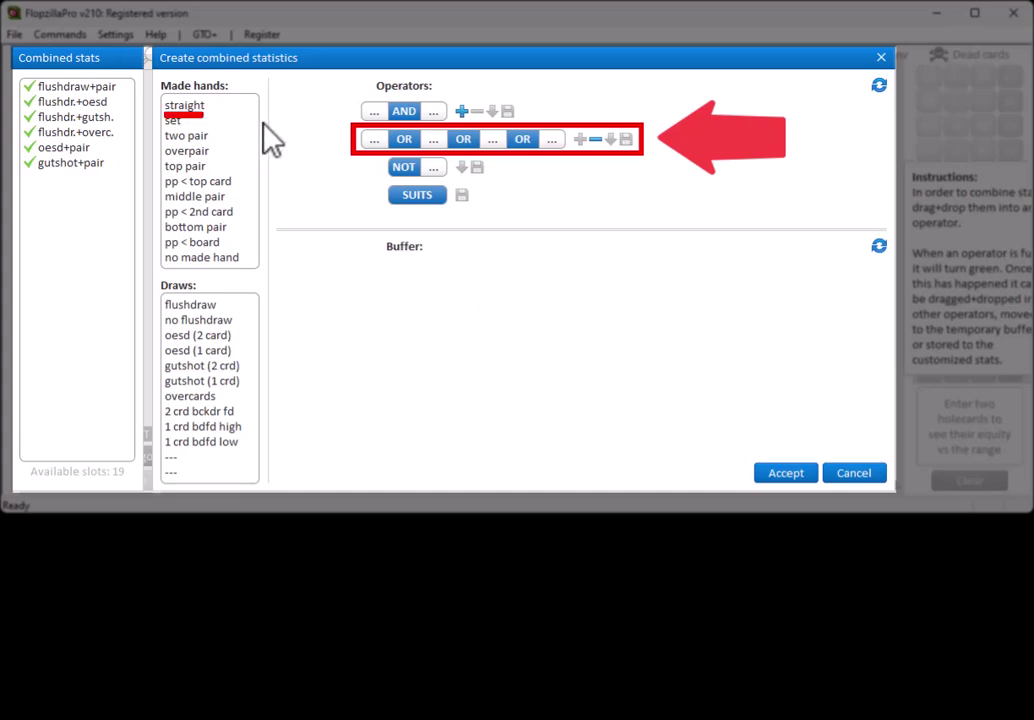
left_click_drag(184, 105, 386, 150)
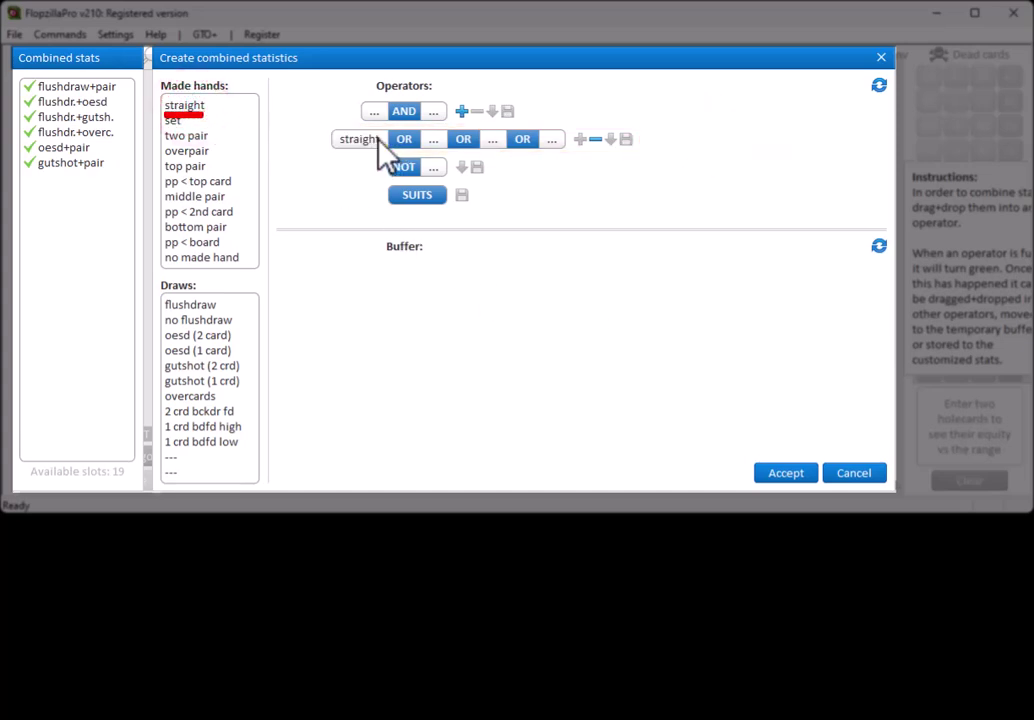
left_click_drag(173, 121, 440, 140)
left_click_drag(188, 137, 607, 168)
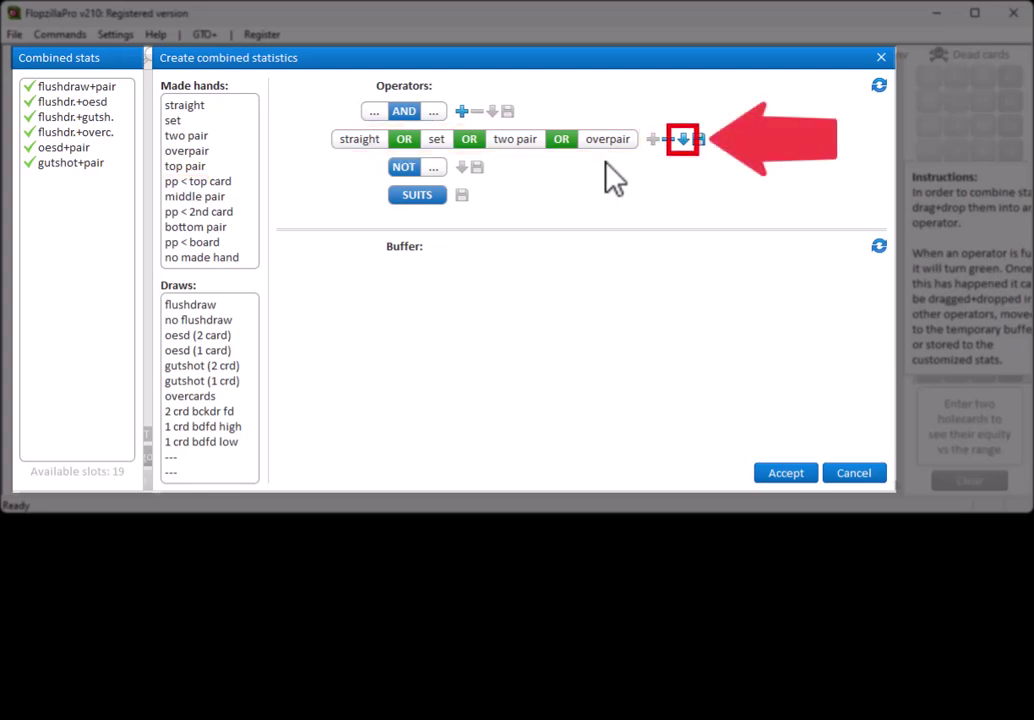
left_click(684, 139)
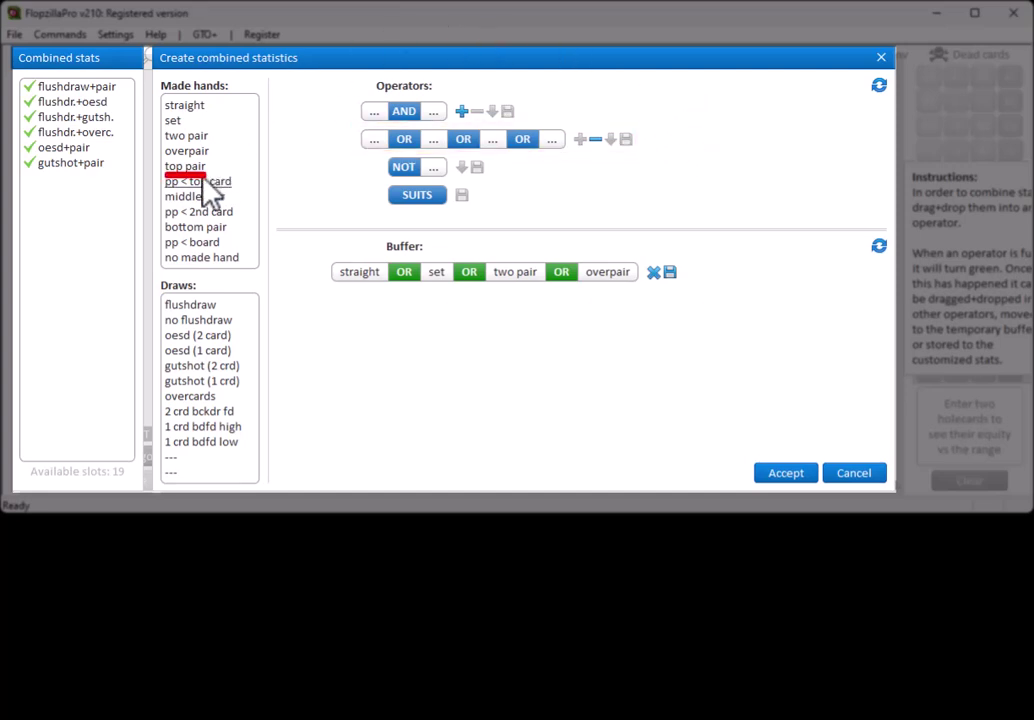
Combine top pair OR the buffered four-way group, remove the empty slots, and buffer the result.
left_click_drag(190, 167, 388, 148)
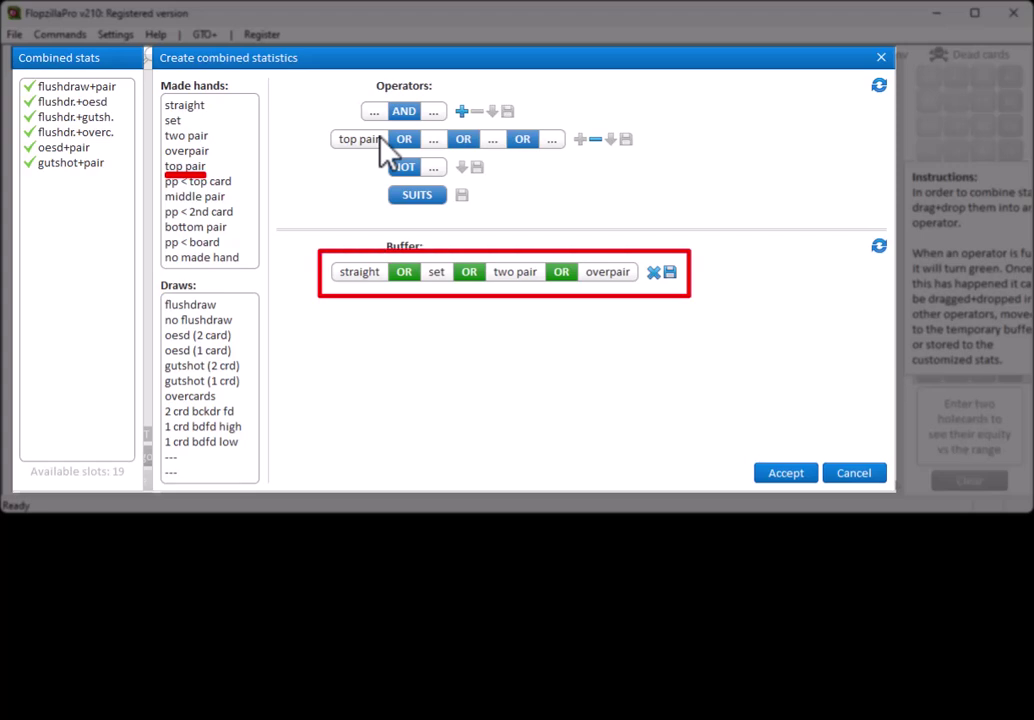
left_click(452, 273)
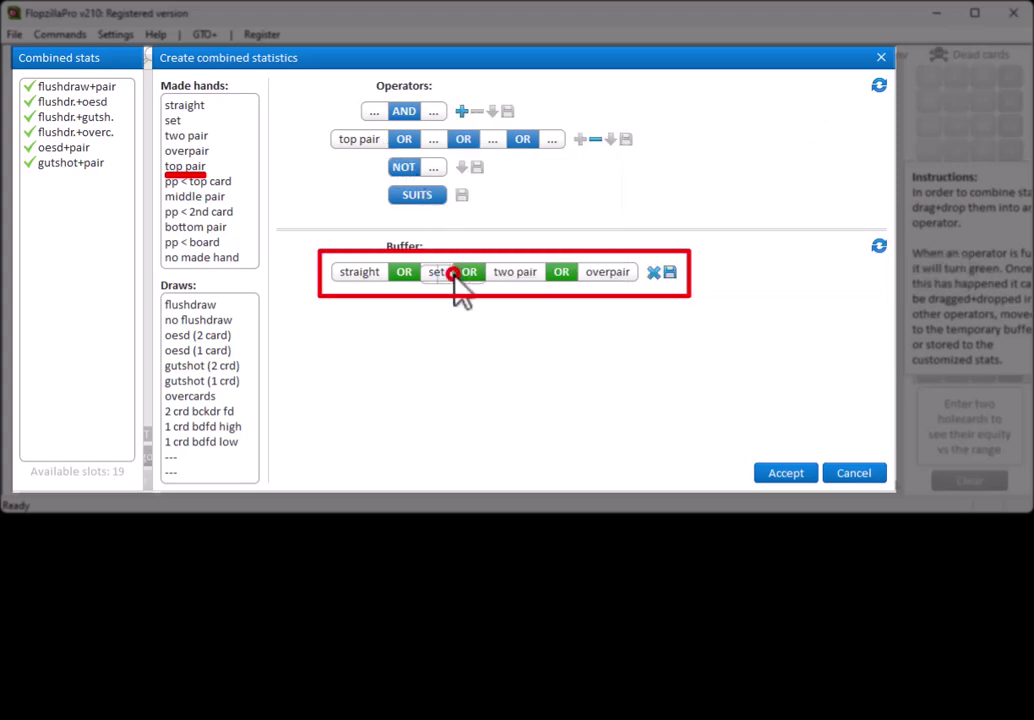
left_click_drag(455, 277, 434, 137)
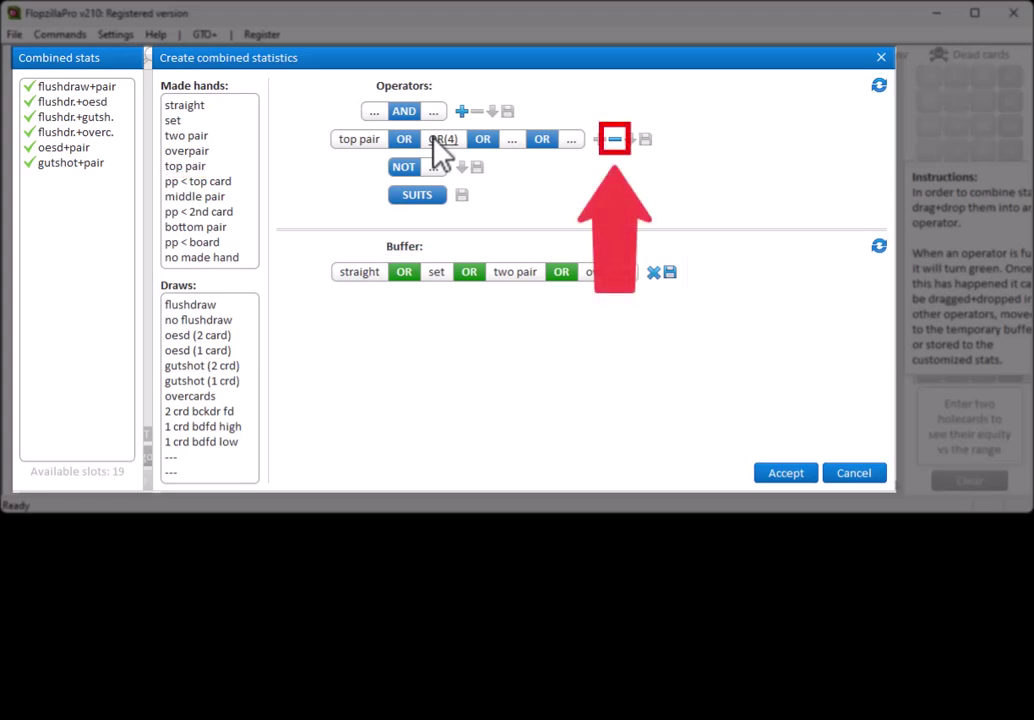
left_click(616, 140)
left_click(556, 139)
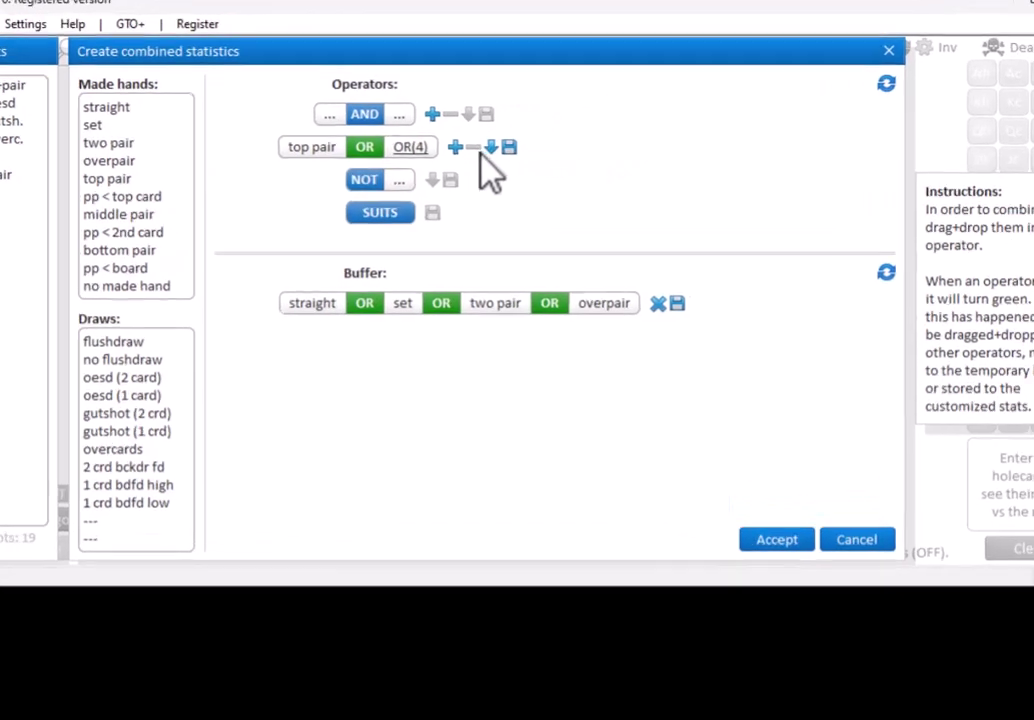
mouse_move(450, 140)
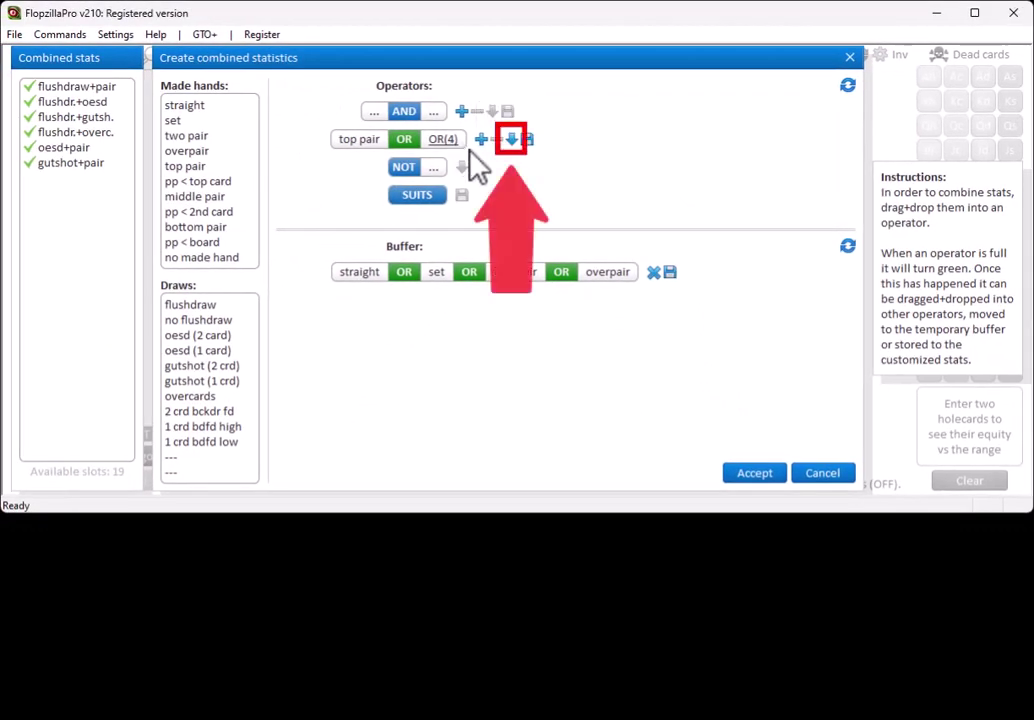
left_click(511, 139)
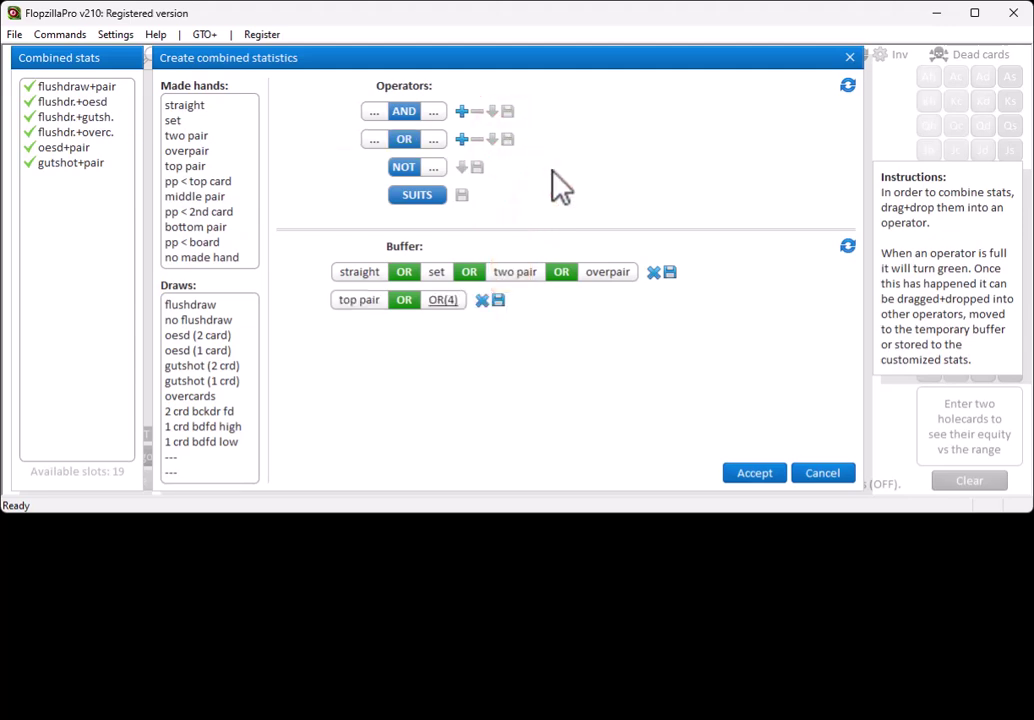
Build a flushdraw OR oesd (2 card) OR oesd (1 card) group and AND it with the made-hand group.
left_click(461, 139)
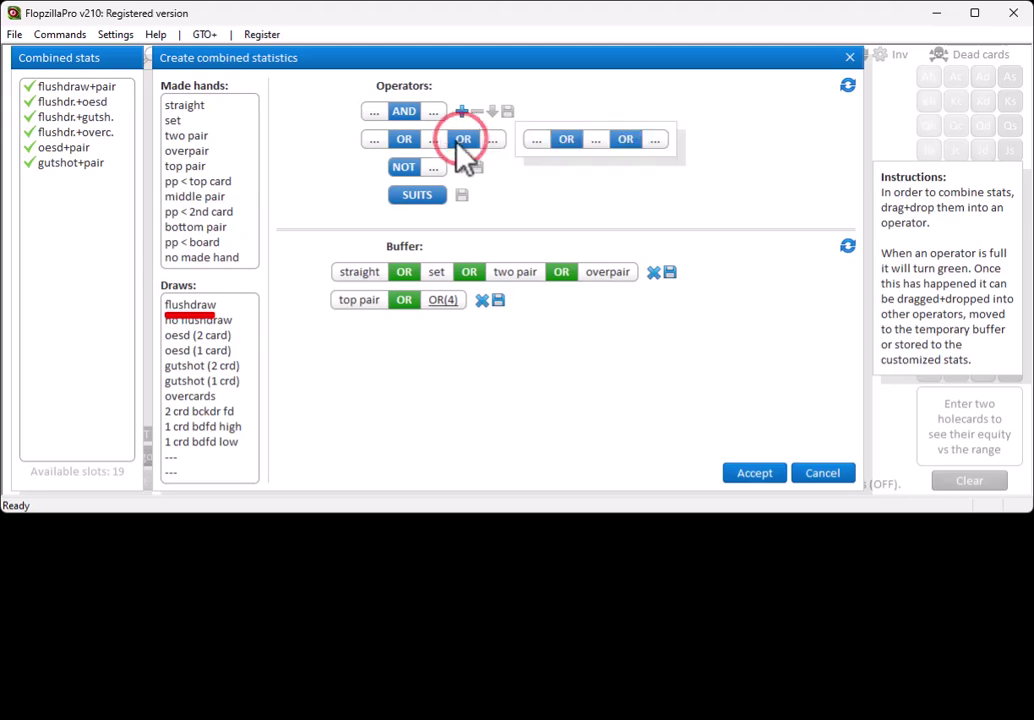
left_click_drag(195, 305, 380, 150)
mouse_move(205, 336)
left_mouse_down()
mouse_move(222, 348)
mouse_move(190, 340)
mouse_move(388, 208)
mouse_move(443, 150)
left_mouse_up()
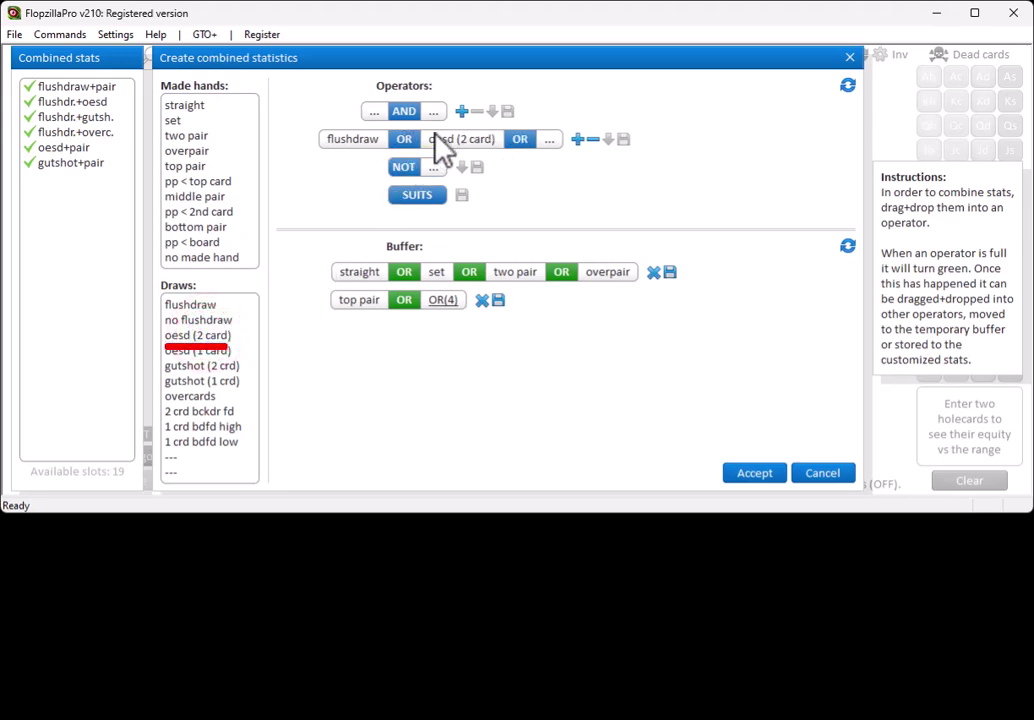
mouse_move(197, 350)
left_mouse_down()
mouse_move(215, 372)
mouse_move(328, 283)
mouse_move(550, 145)
left_mouse_up()
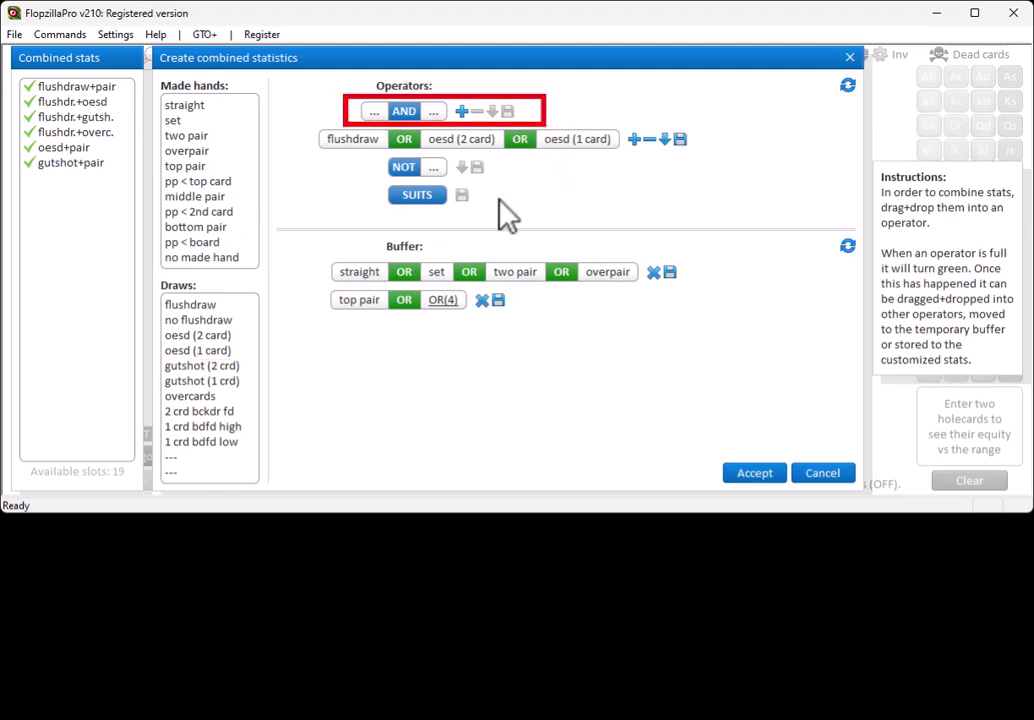
mouse_move(397, 301)
left_mouse_down()
mouse_move(368, 266)
mouse_move(376, 108)
mouse_move(385, 110)
left_mouse_up()
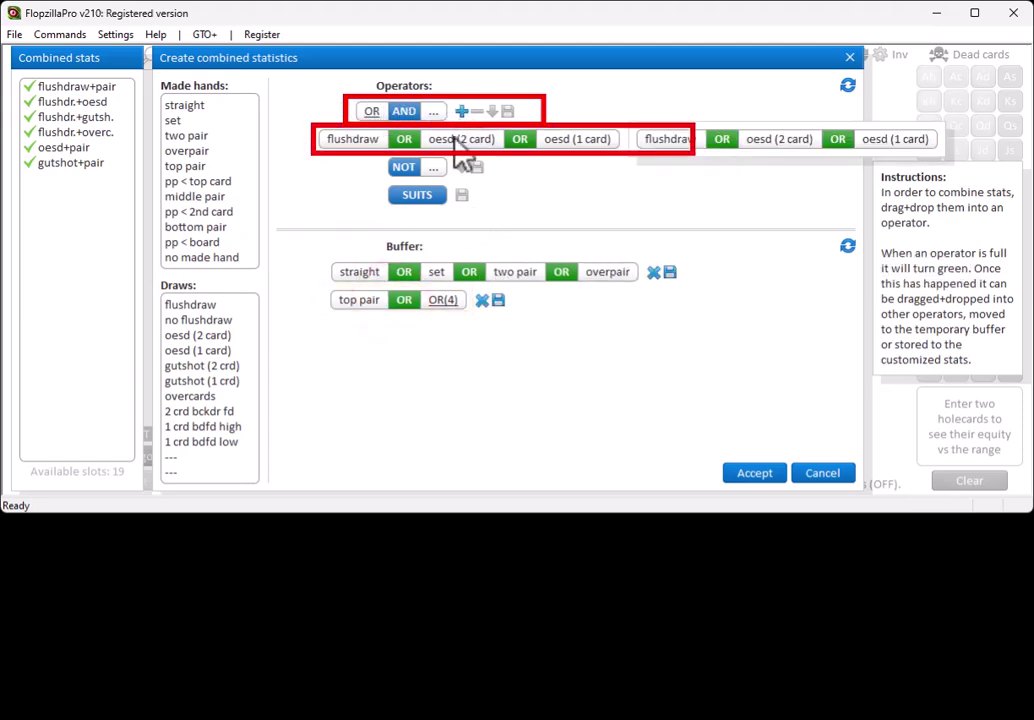
left_click_drag(461, 142, 438, 112)
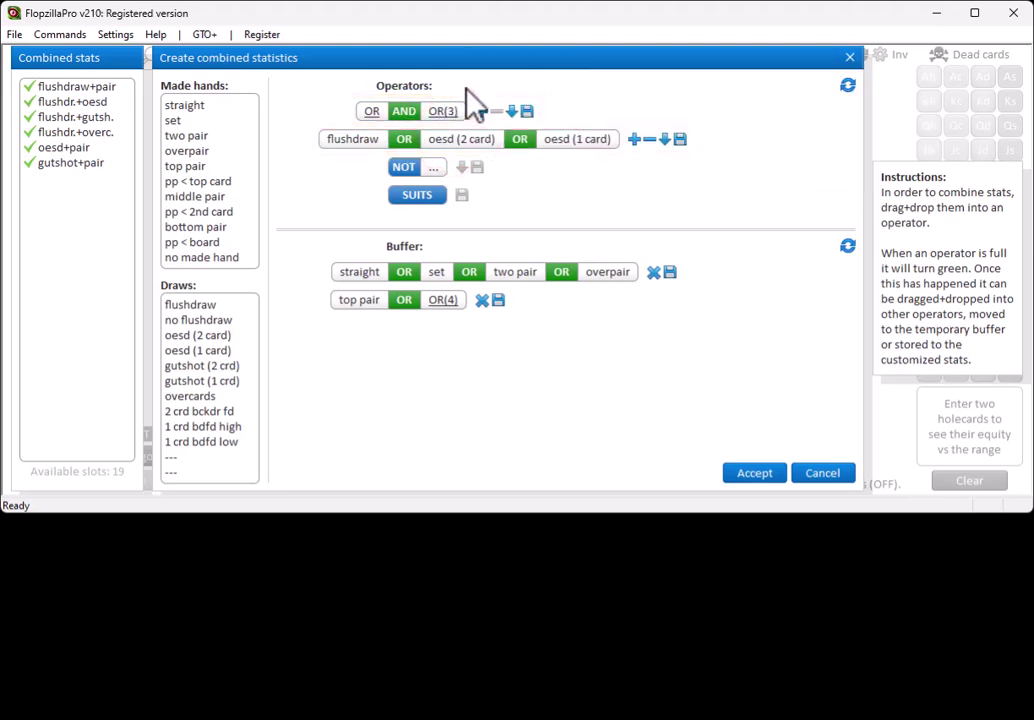
Save the AND combination as the stat '>=tp+flushdr/oesd' and accept it.
left_click(527, 111)
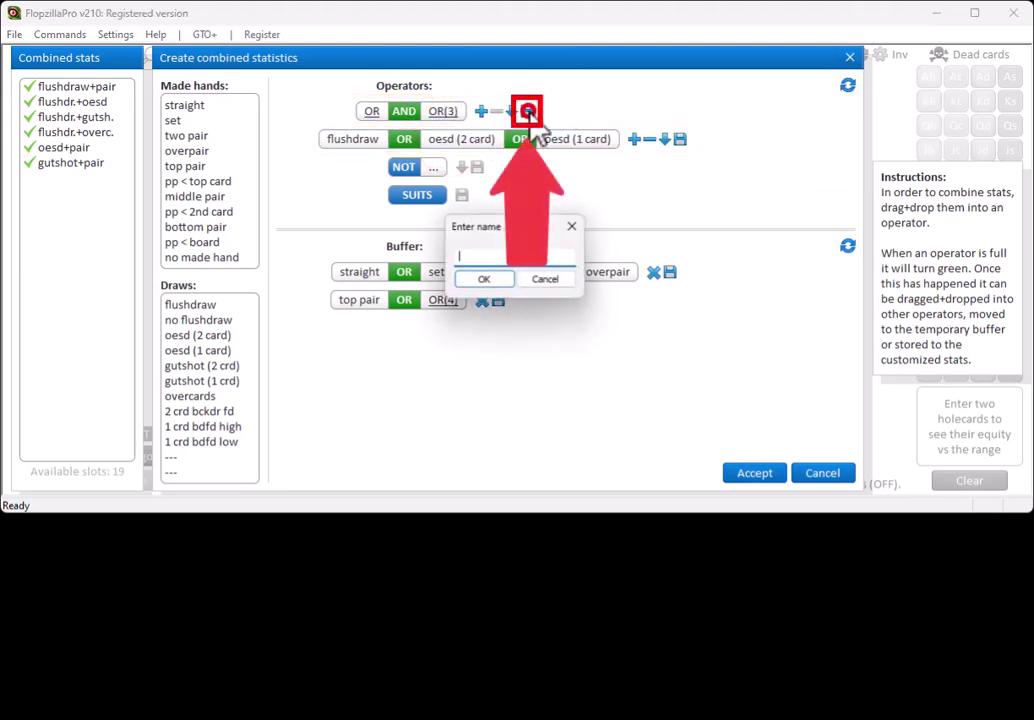
type(">=tp+flushdr/oesd")
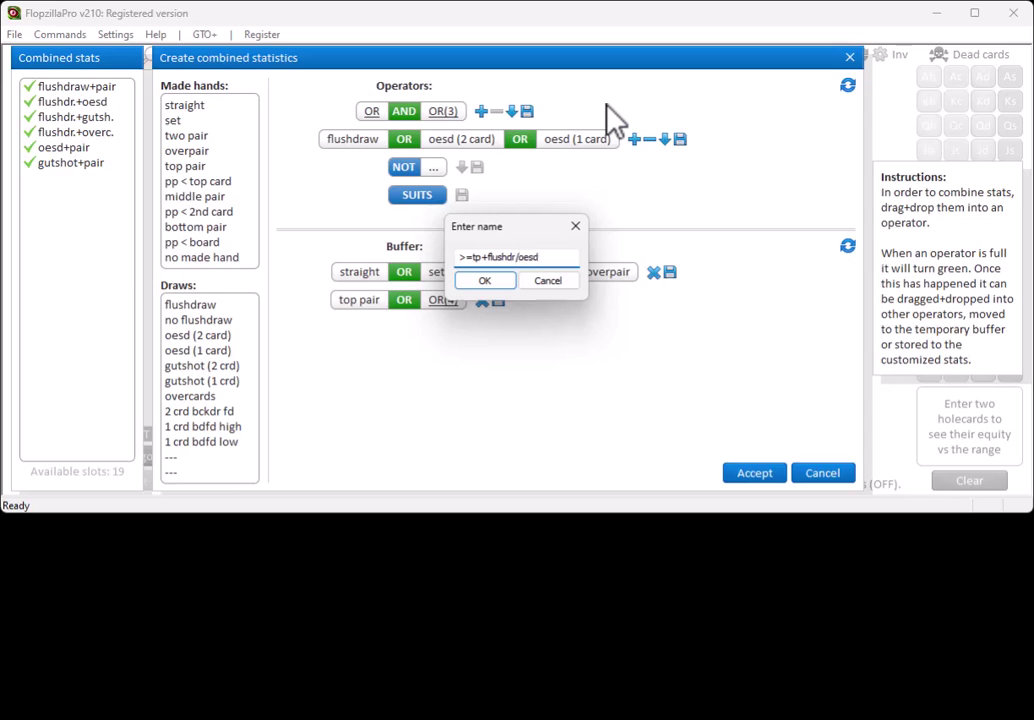
key("Return")
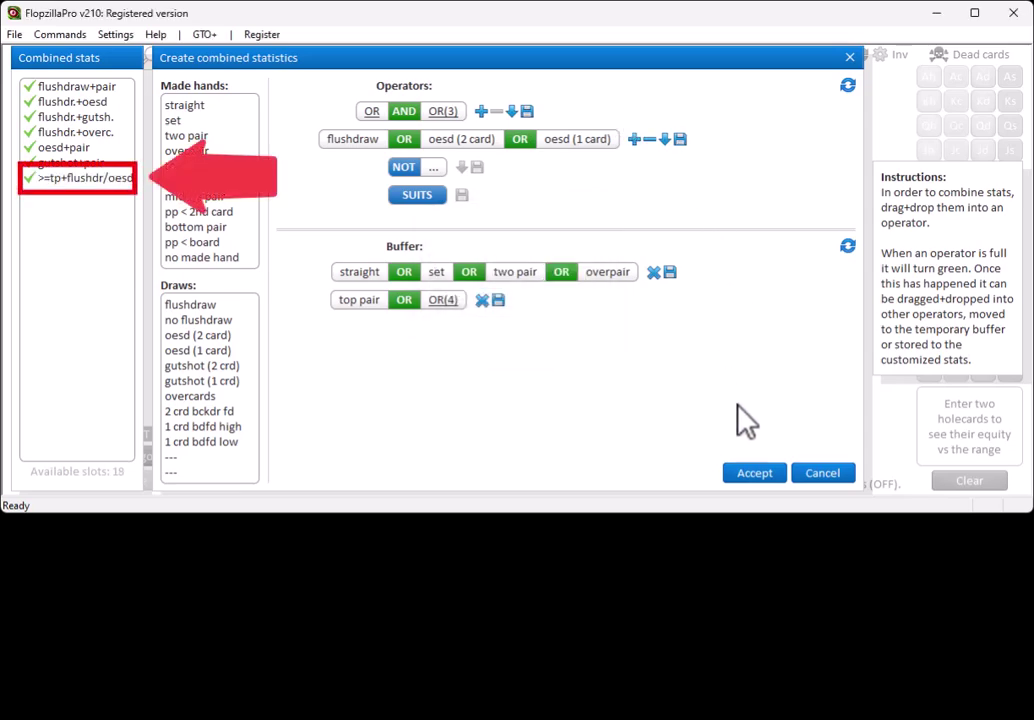
left_click(754, 477)
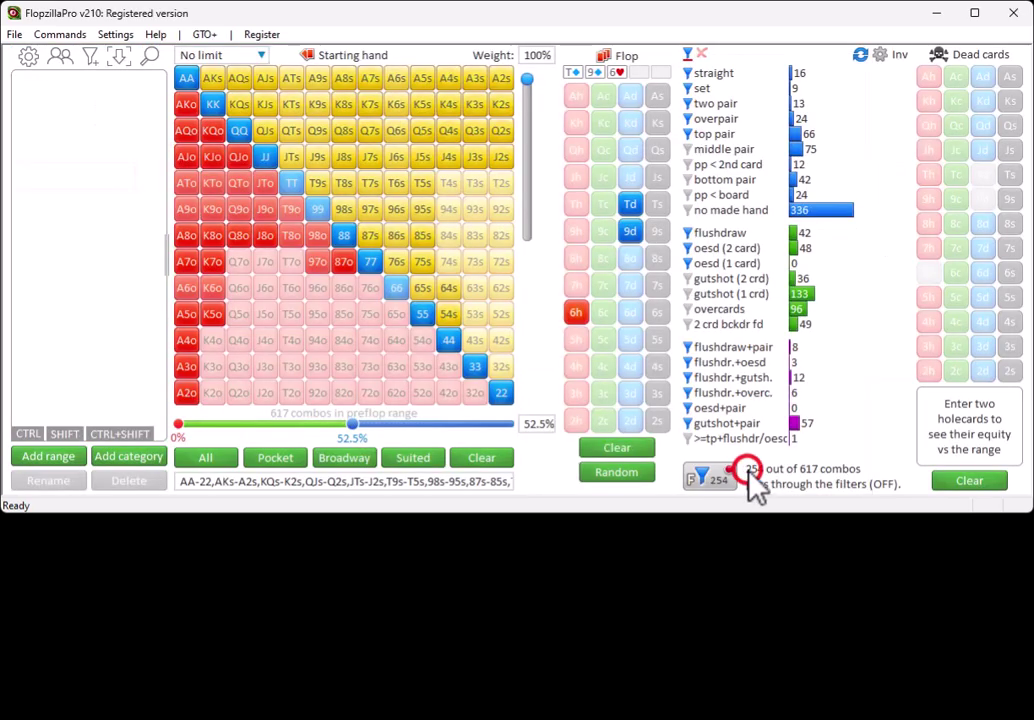
Store the current filter settings as the default in the gear settings.
left_click(28, 56)
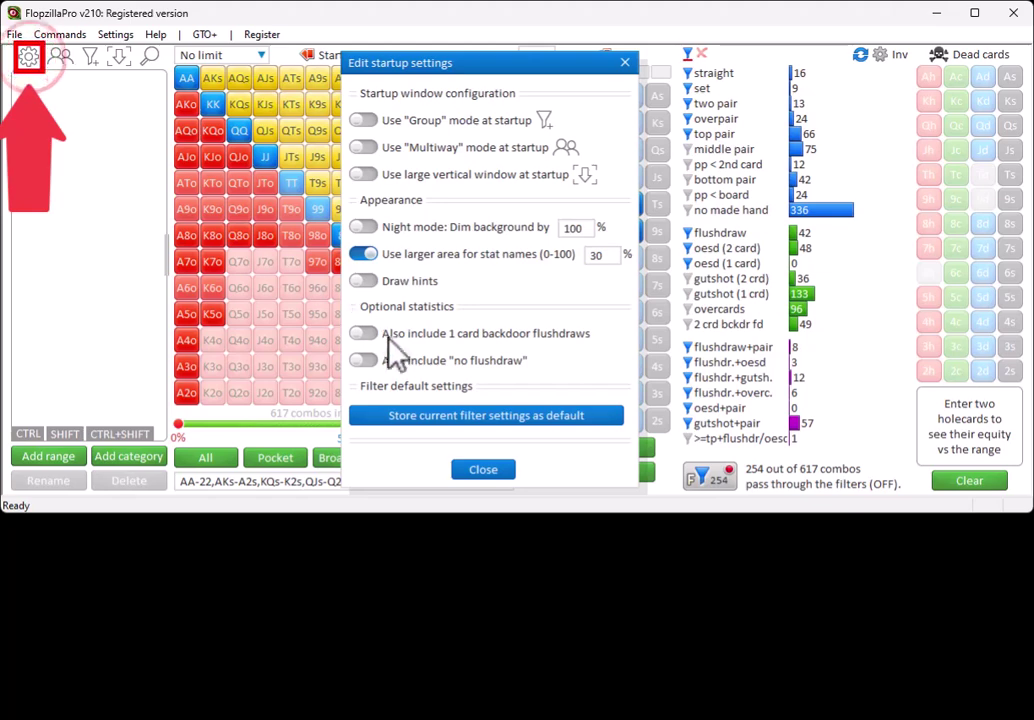
left_click(462, 420)
left_click(460, 343)
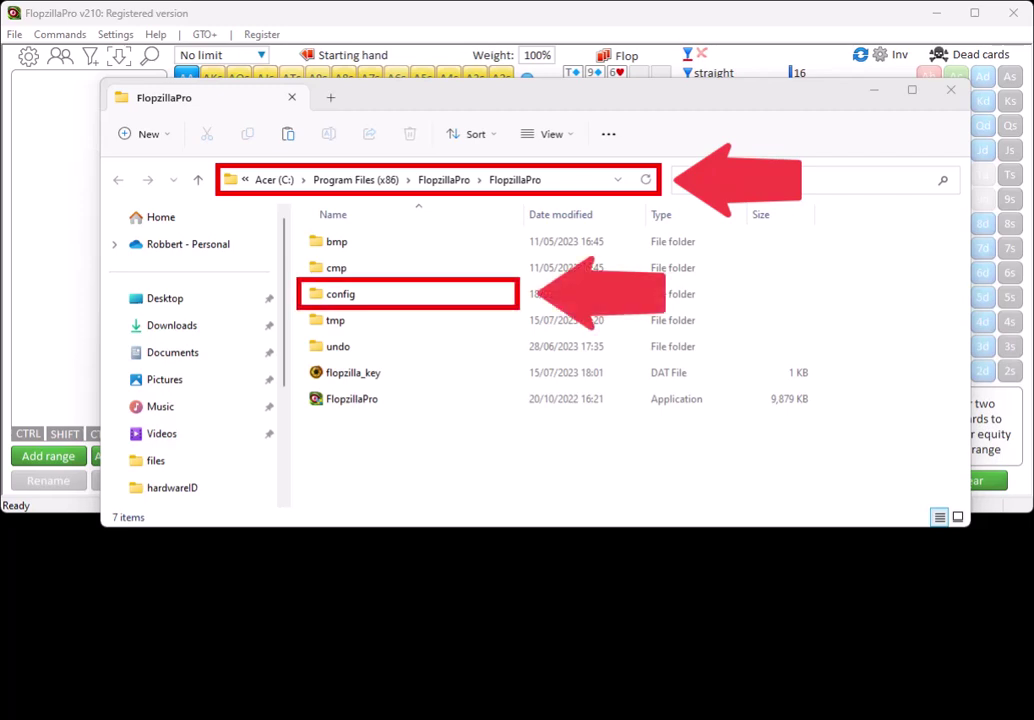
Close FlopzillaPro and delete the custom file from its config folder, granting administrator permission.
double_click(346, 295)
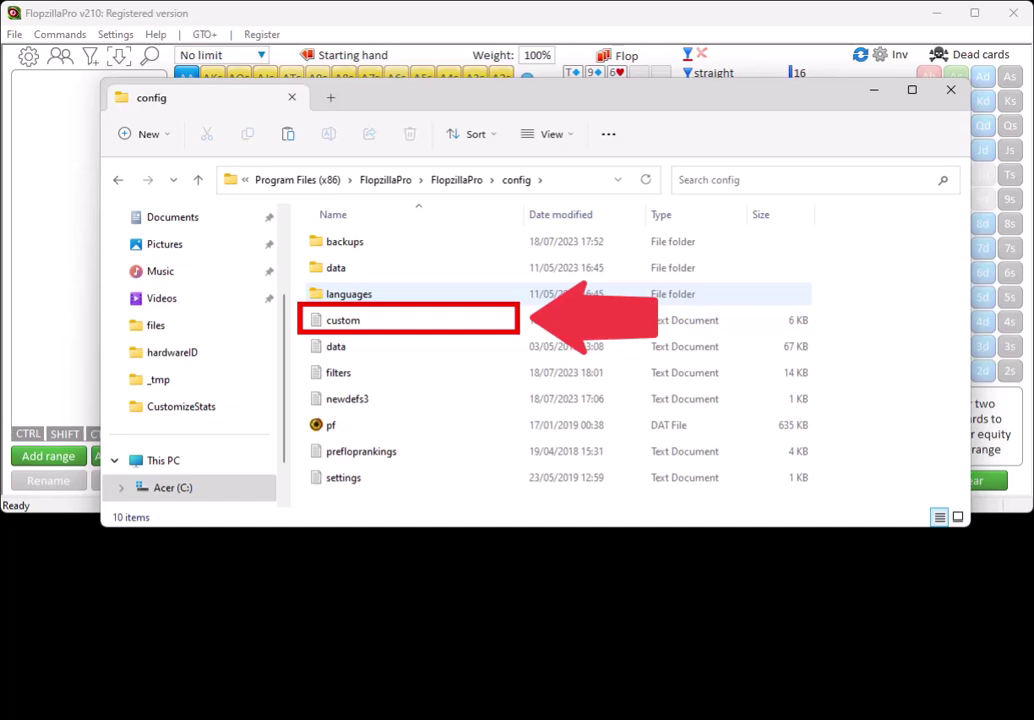
left_click(1014, 14)
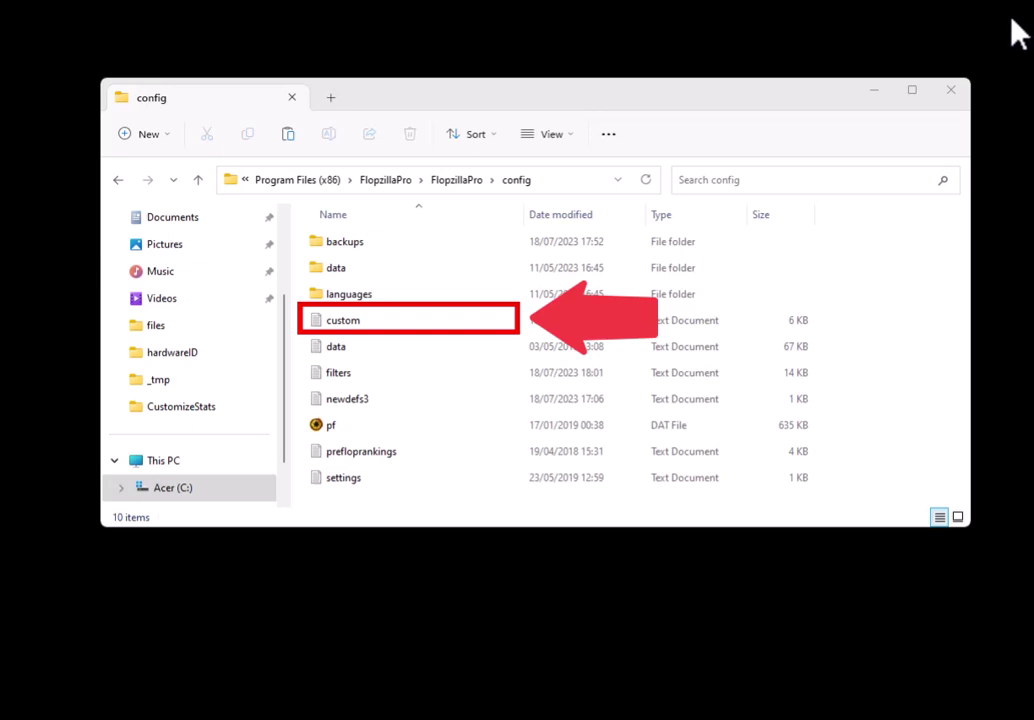
left_click(364, 322)
key("Delete")
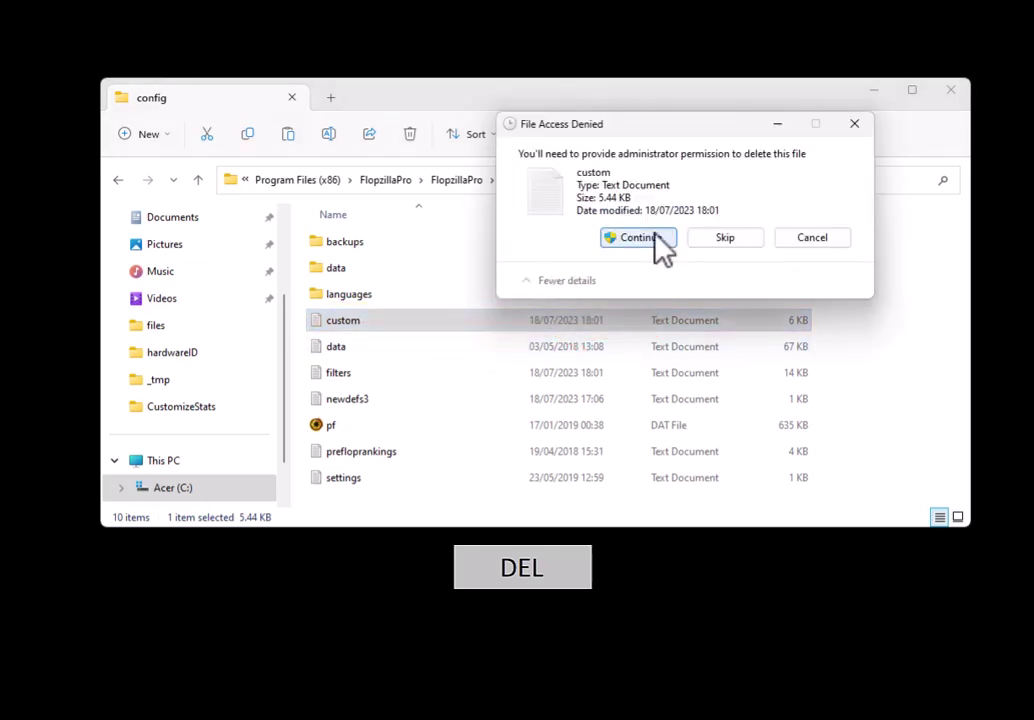
left_click(648, 239)
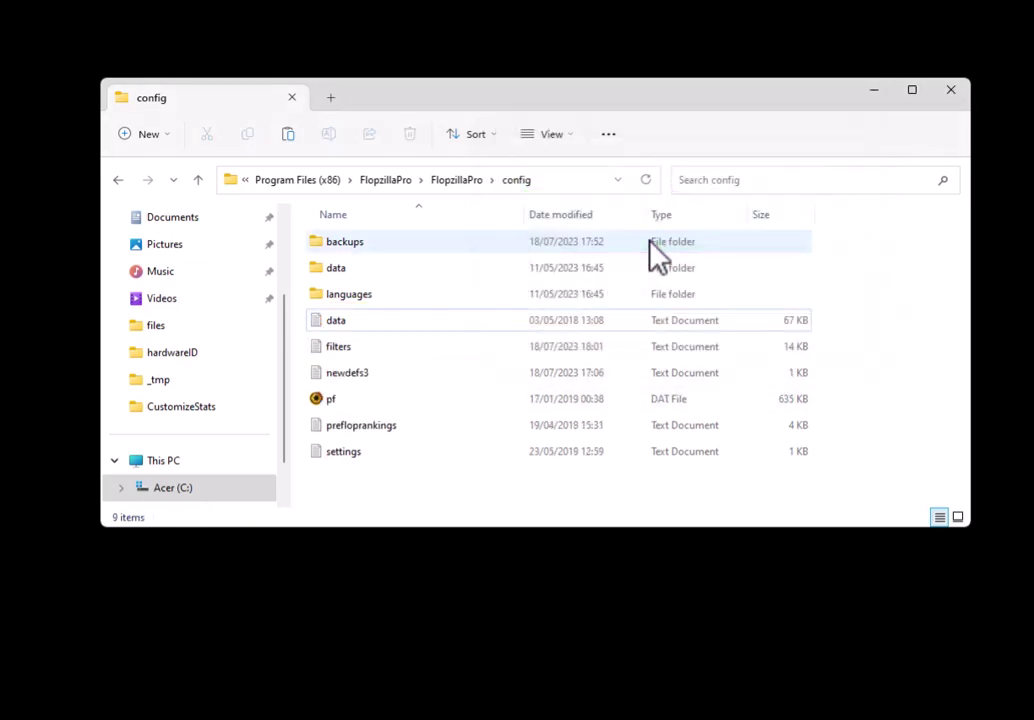